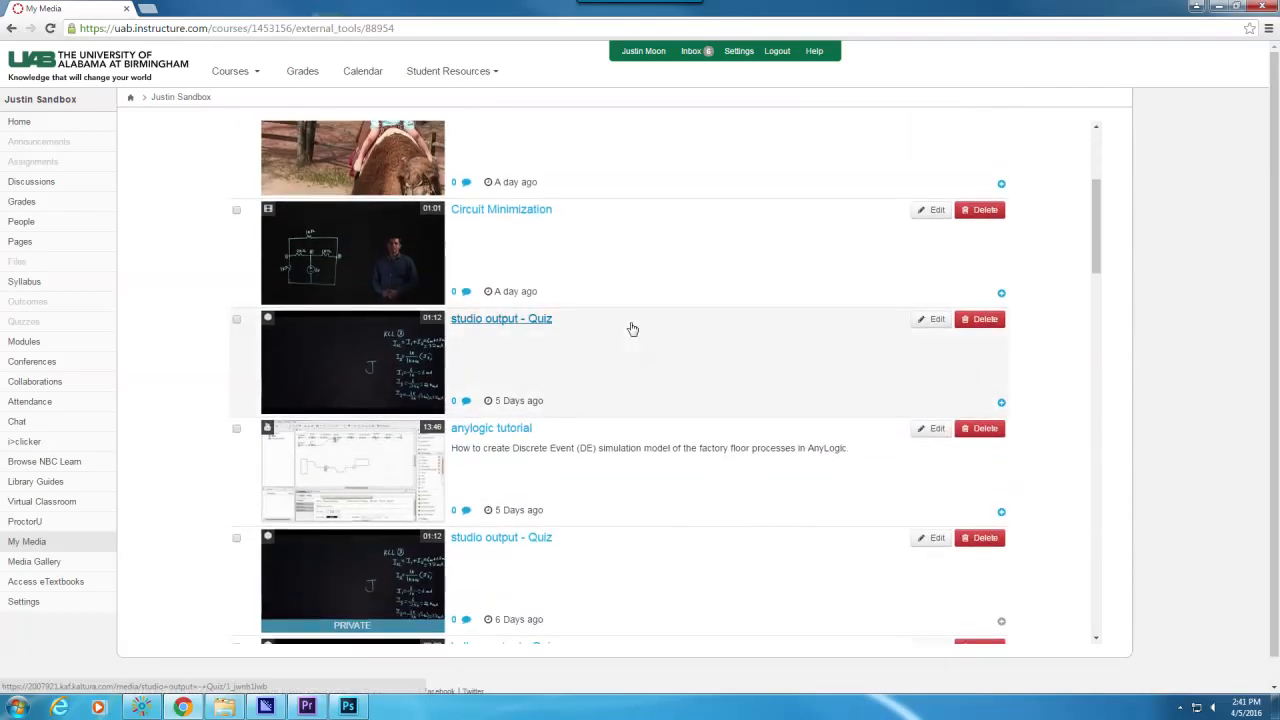
Open the 30-second XML video from the media list and start adding a quiz to it
{"action": "scroll", "coordinate": [632, 329], "scroll_direction": "down", "scroll_amount": 1}
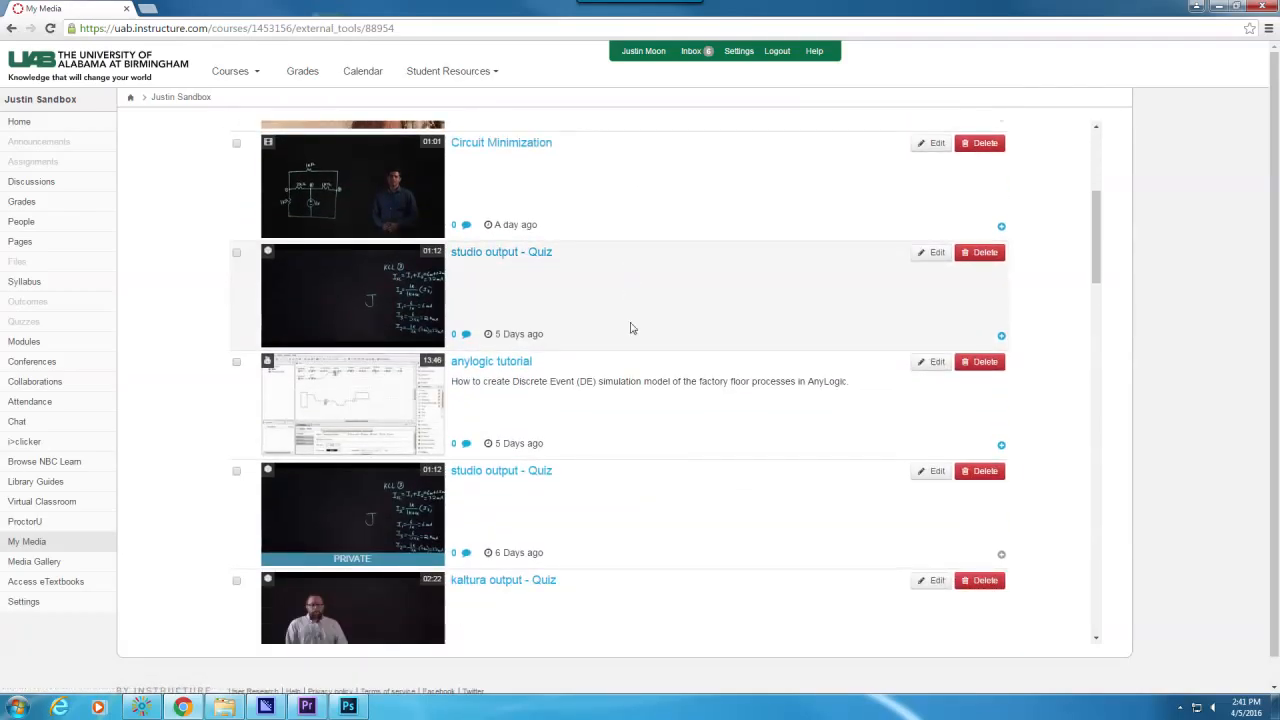
{"action": "scroll", "coordinate": [630, 328], "scroll_direction": "down", "scroll_amount": 1}
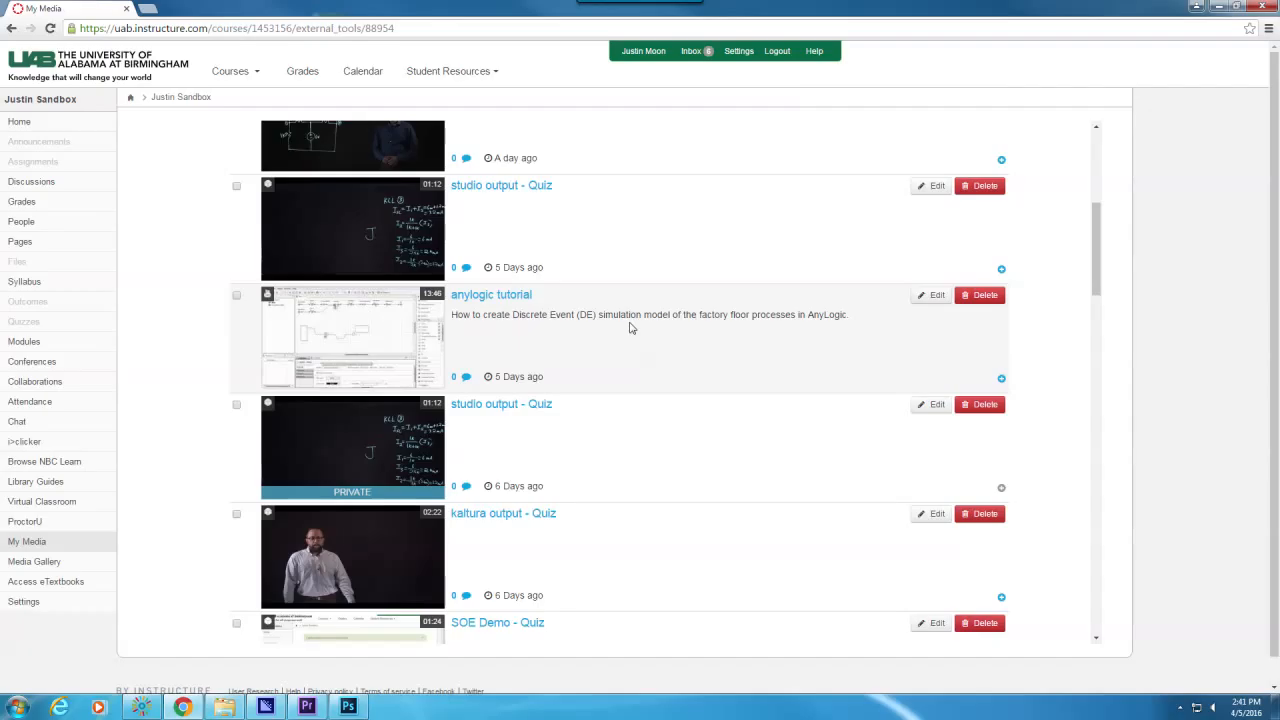
{"action": "scroll", "coordinate": [630, 328], "scroll_direction": "down", "scroll_amount": 8}
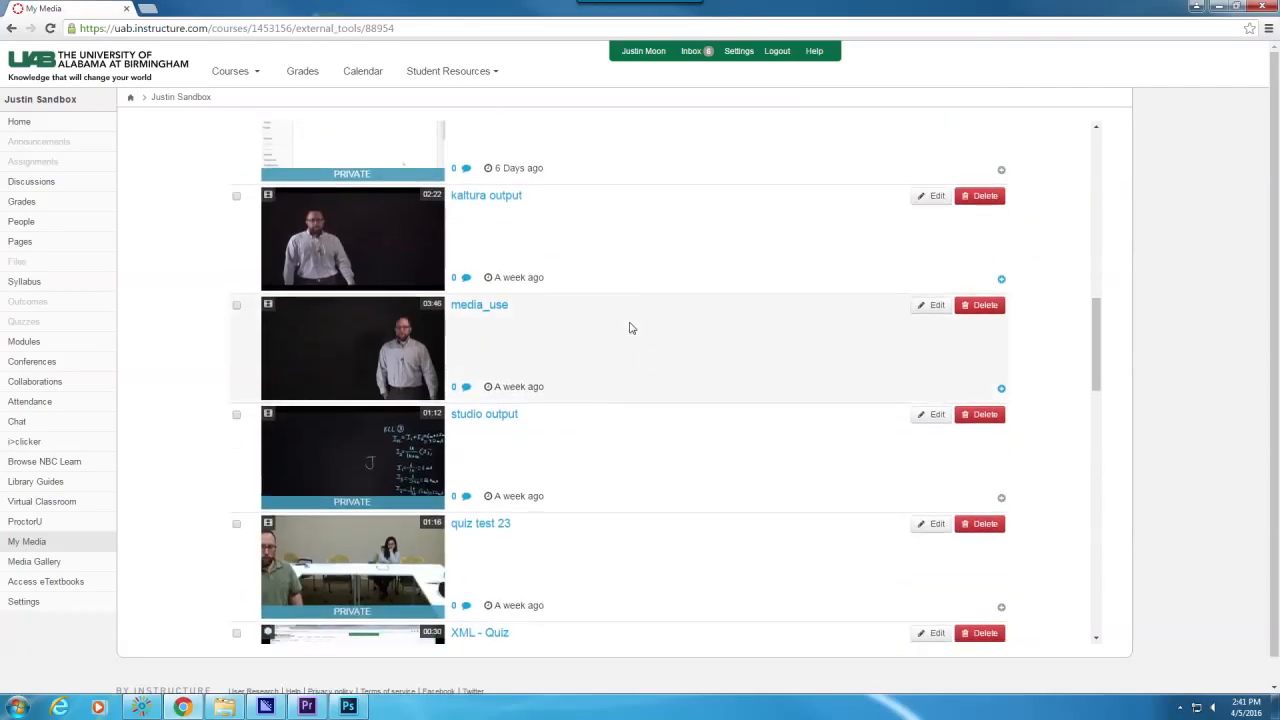
{"action": "scroll", "coordinate": [630, 328], "scroll_direction": "down", "scroll_amount": 7}
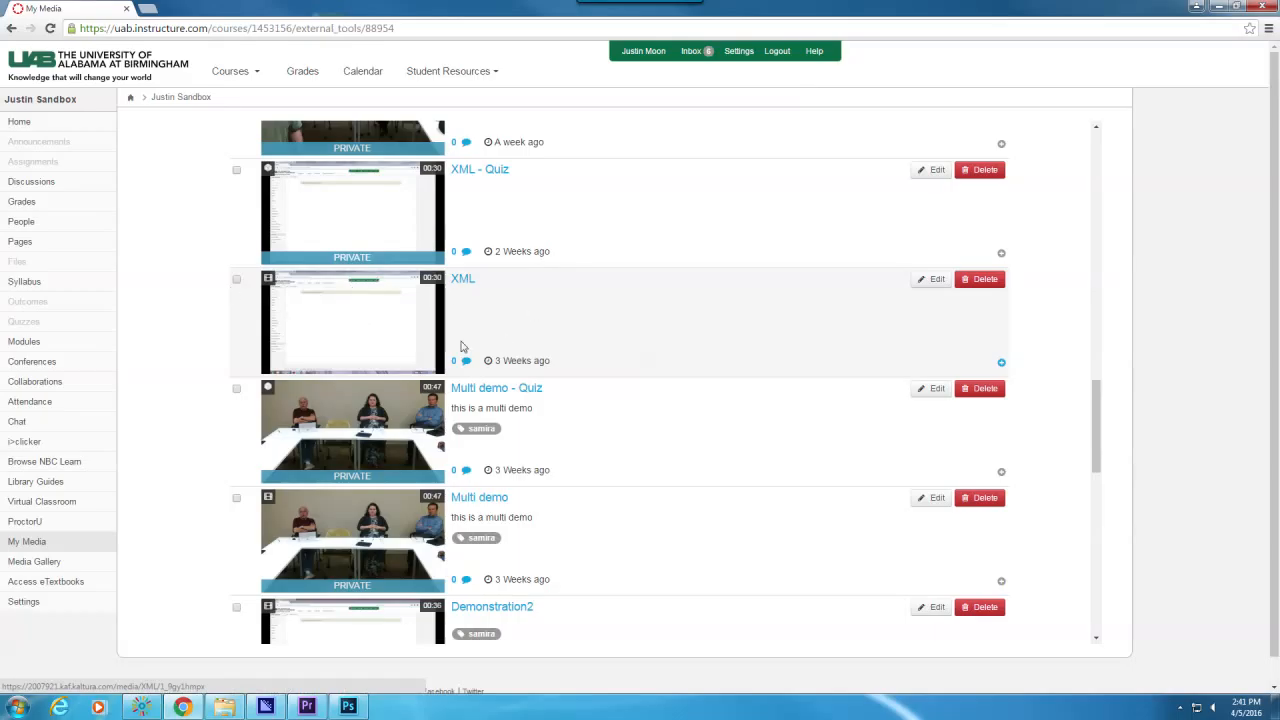
{"action": "left_click", "coordinate": [464, 281]}
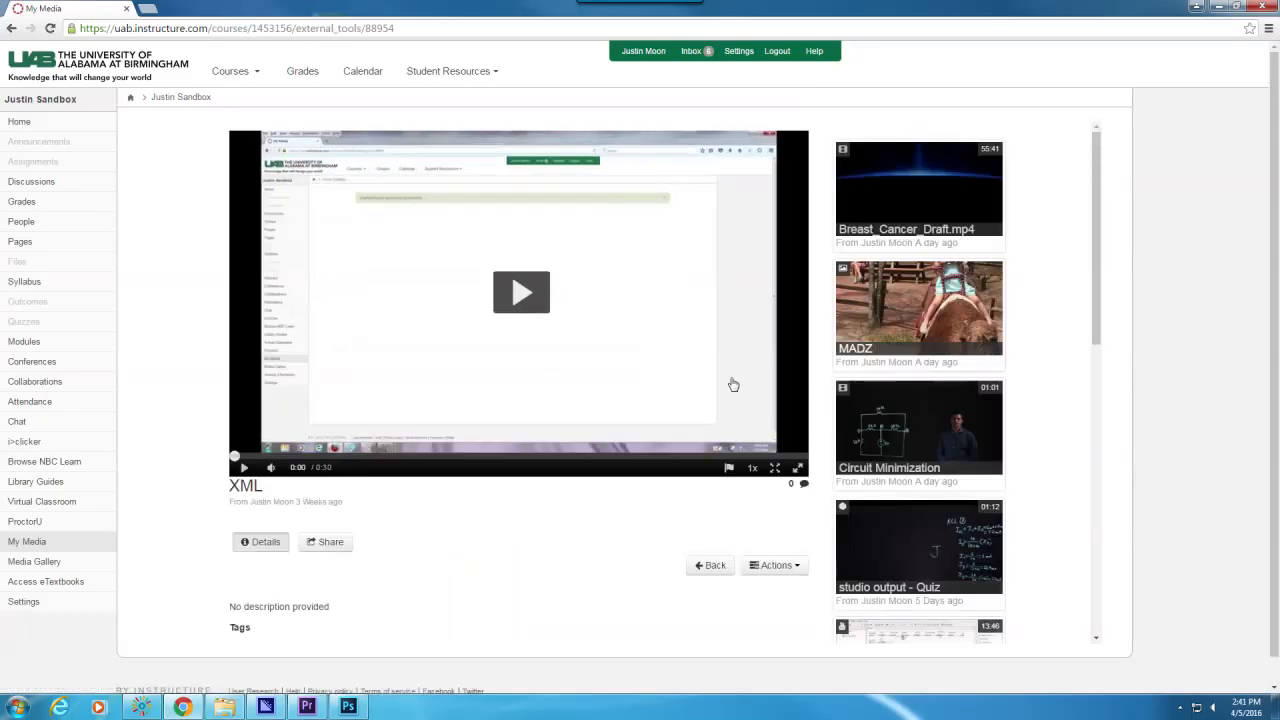
{"action": "scroll", "coordinate": [731, 380], "scroll_direction": "down", "scroll_amount": 2}
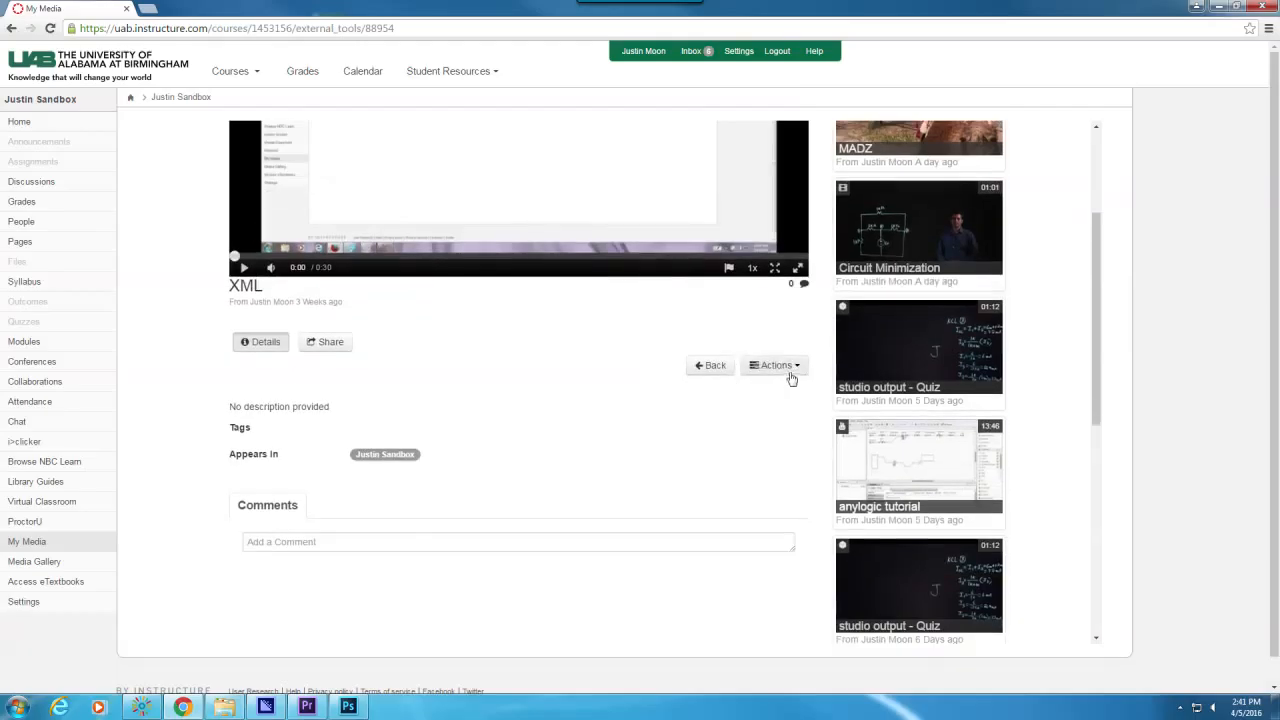
{"action": "left_click", "coordinate": [776, 365]}
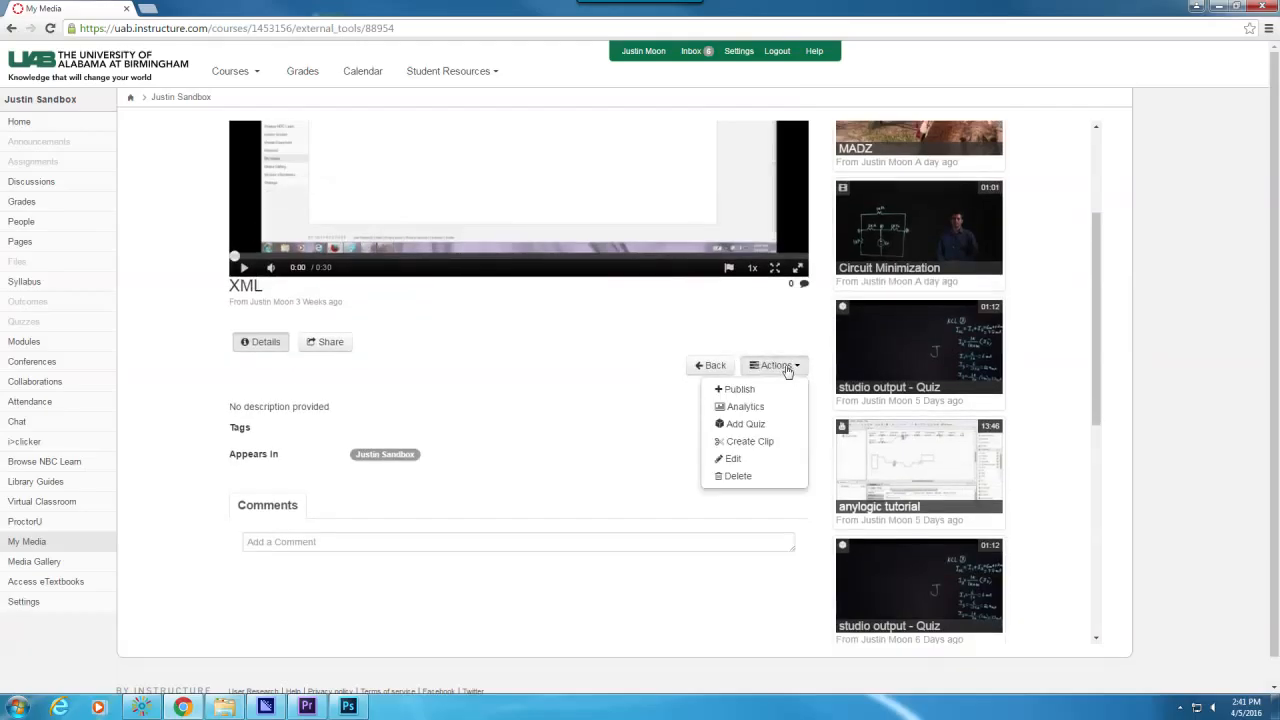
{"action": "left_click", "coordinate": [749, 428]}
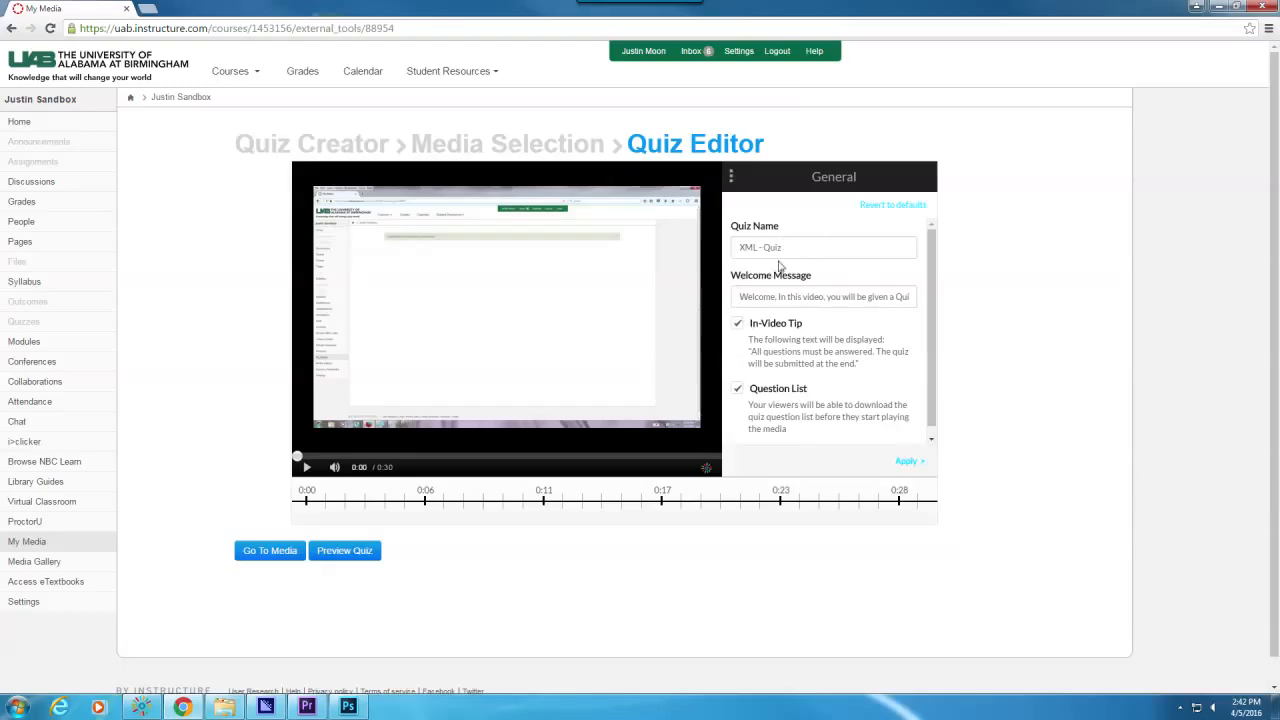
Name the quiz "Demo Quiz" and set its welcome message to "There will be a quiz"
{"action": "left_click", "coordinate": [790, 247]}
{"action": "type", "text": "Demo"}
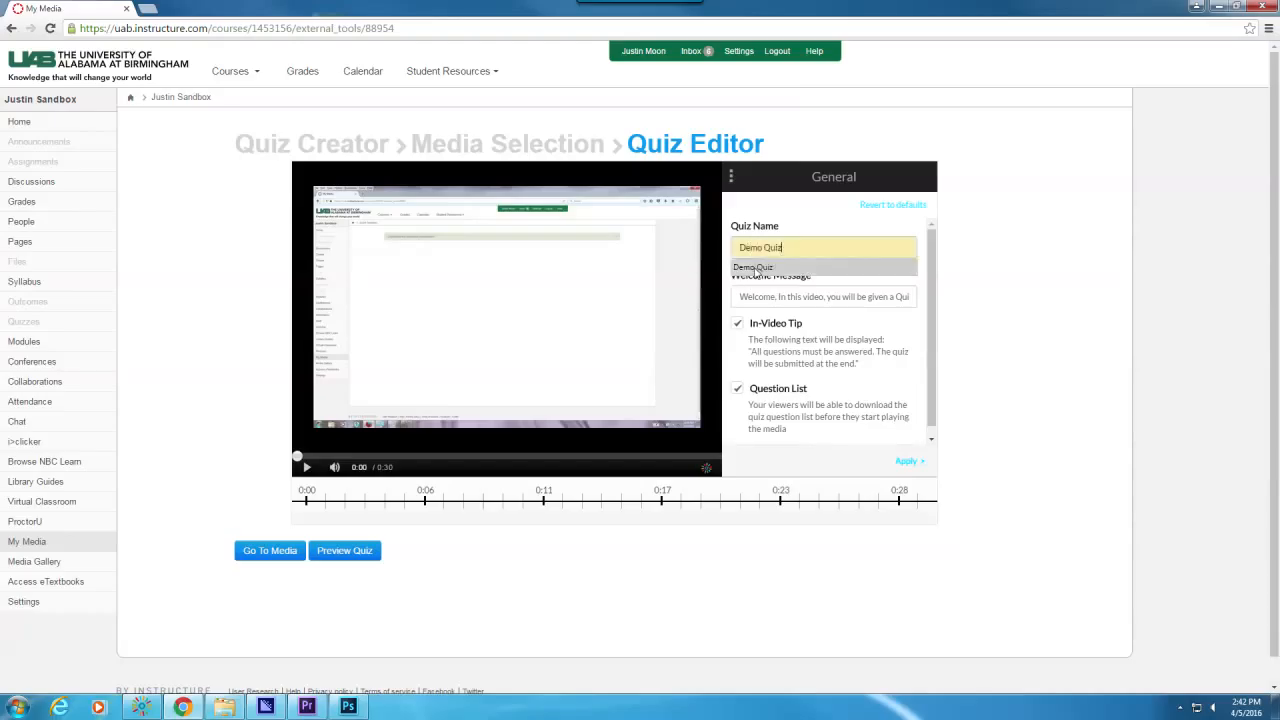
{"action": "left_click", "coordinate": [757, 268]}
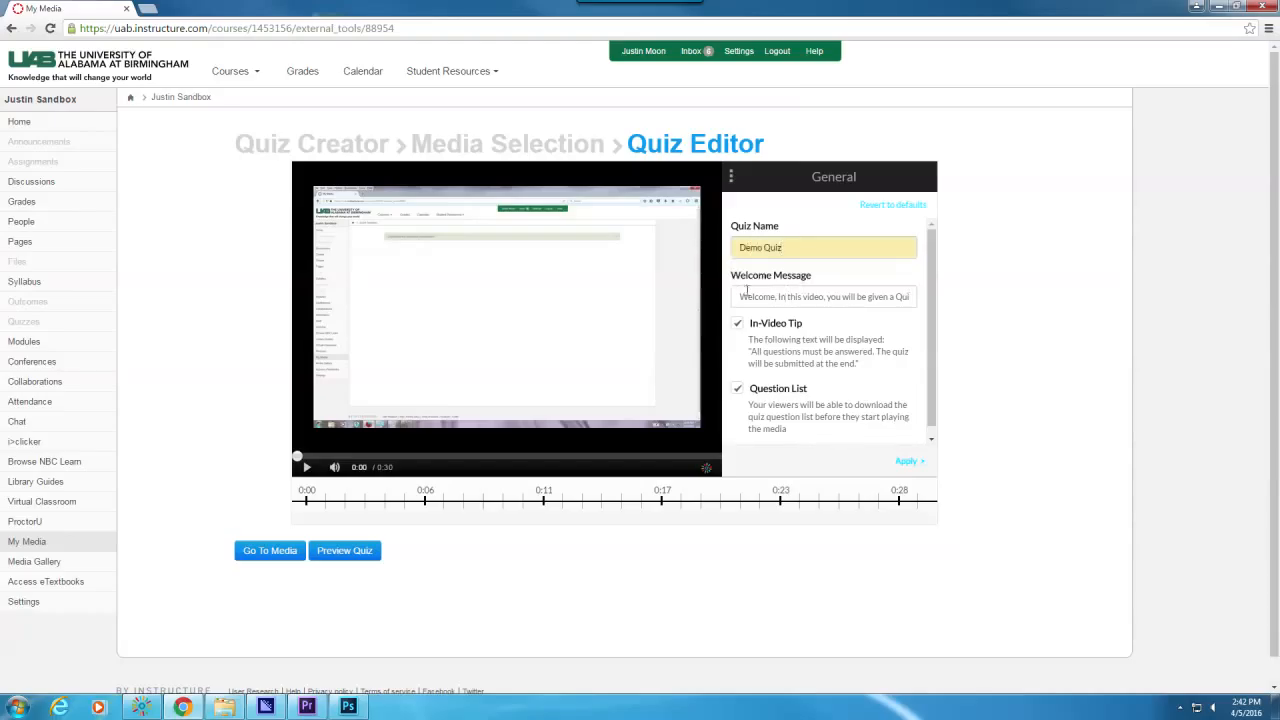
{"action": "left_click_drag", "start_coordinate": [738, 300], "coordinate": [944, 299]}
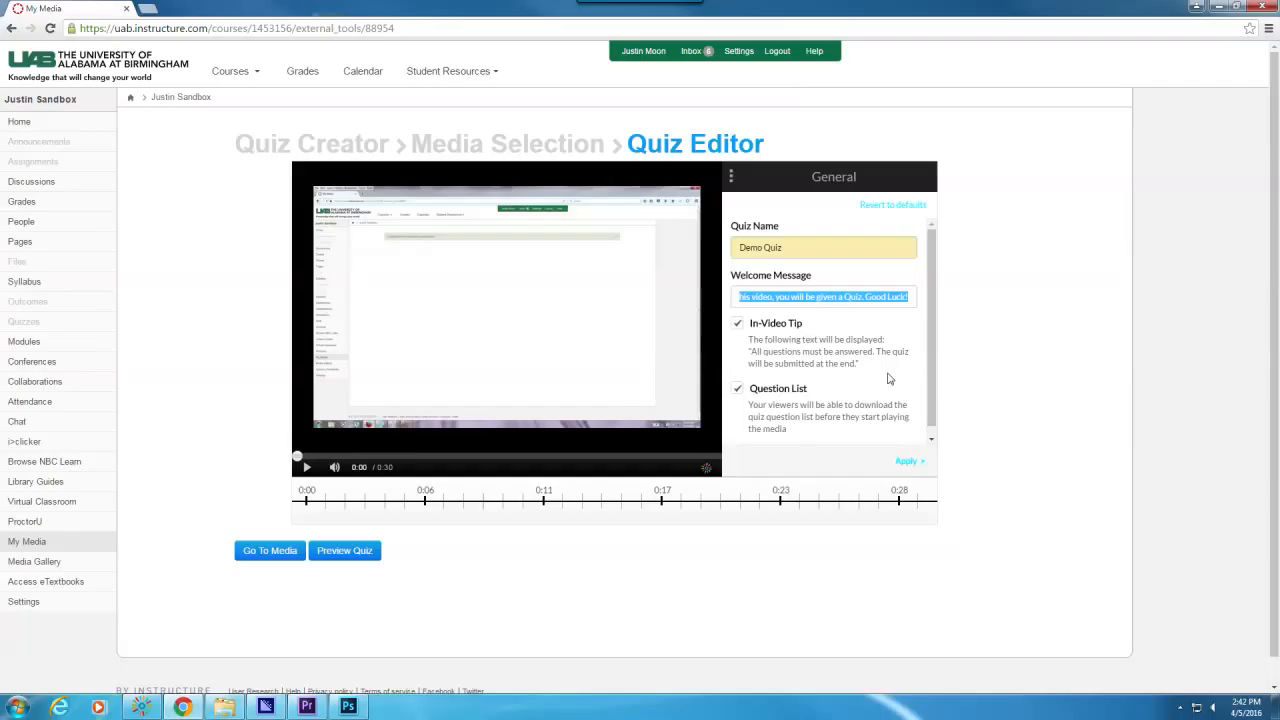
{"action": "type", "text": "There will be a quiz"}
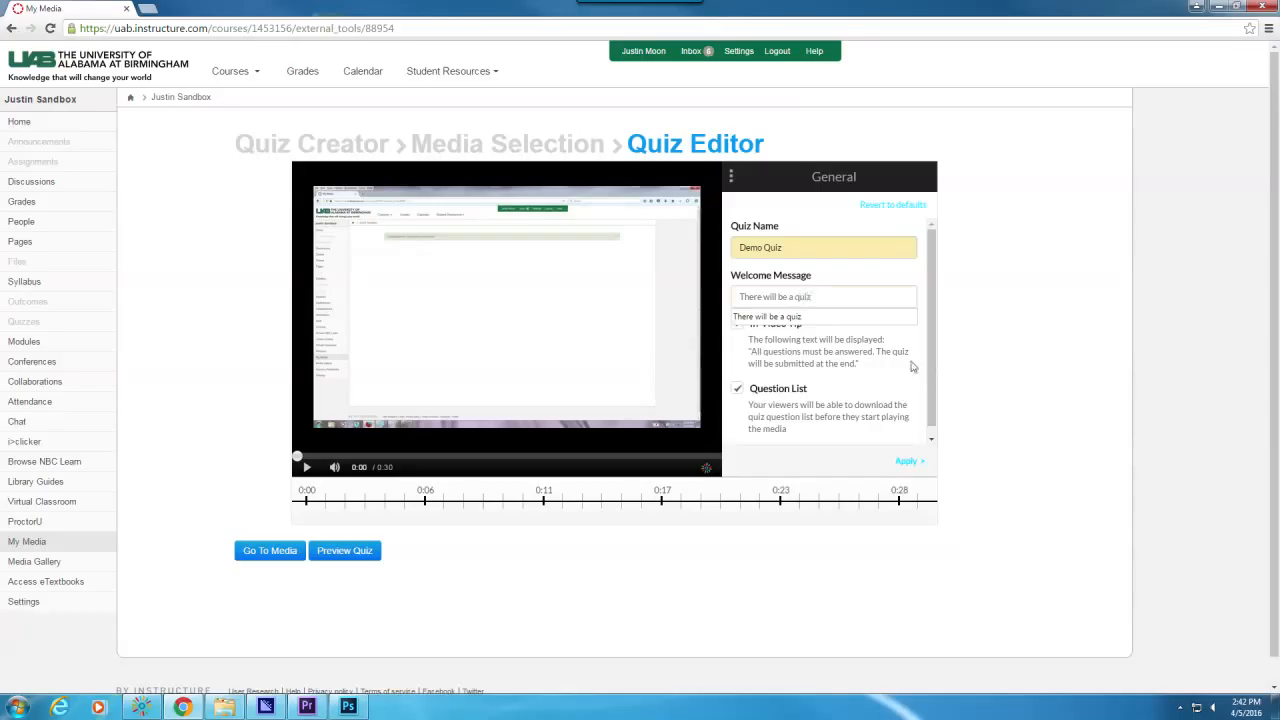
{"action": "key", "text": "Return"}
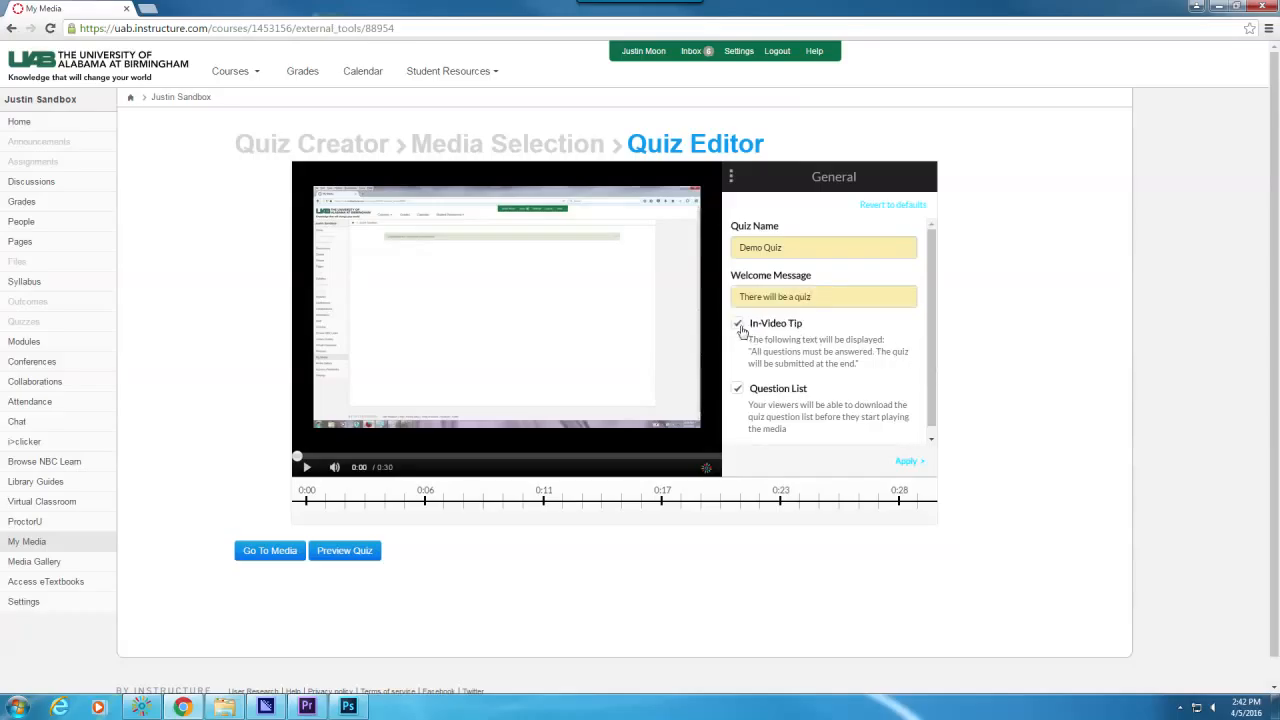
Switch In-Video Tip off and on again, toggle Question List, and apply the general quiz settings
{"action": "left_click", "coordinate": [738, 328]}
{"action": "left_click", "coordinate": [738, 328]}
{"action": "left_click", "coordinate": [737, 389]}
{"action": "left_click", "coordinate": [907, 463]}
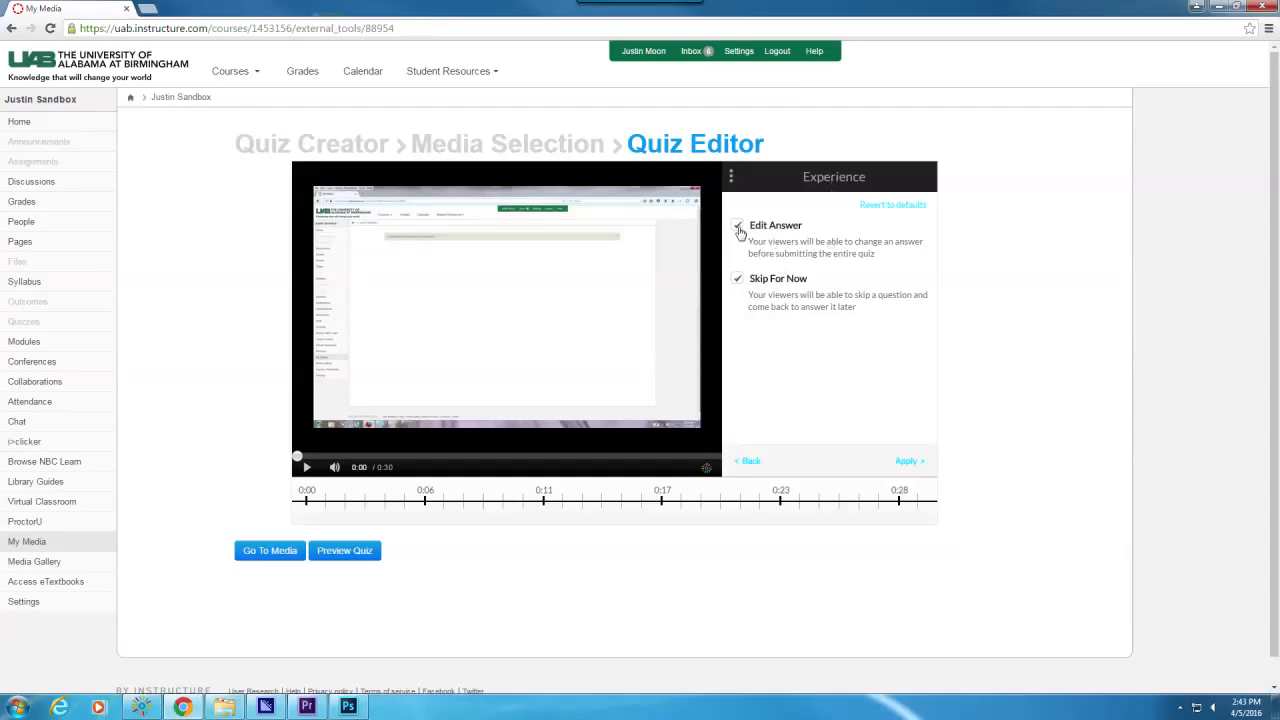
Switch Edit Answer off and on again, toggle Skip For Now, and apply the quiz experience settings
{"action": "left_click", "coordinate": [738, 230]}
{"action": "left_click", "coordinate": [737, 226]}
{"action": "left_click", "coordinate": [737, 283]}
{"action": "left_click", "coordinate": [909, 461]}
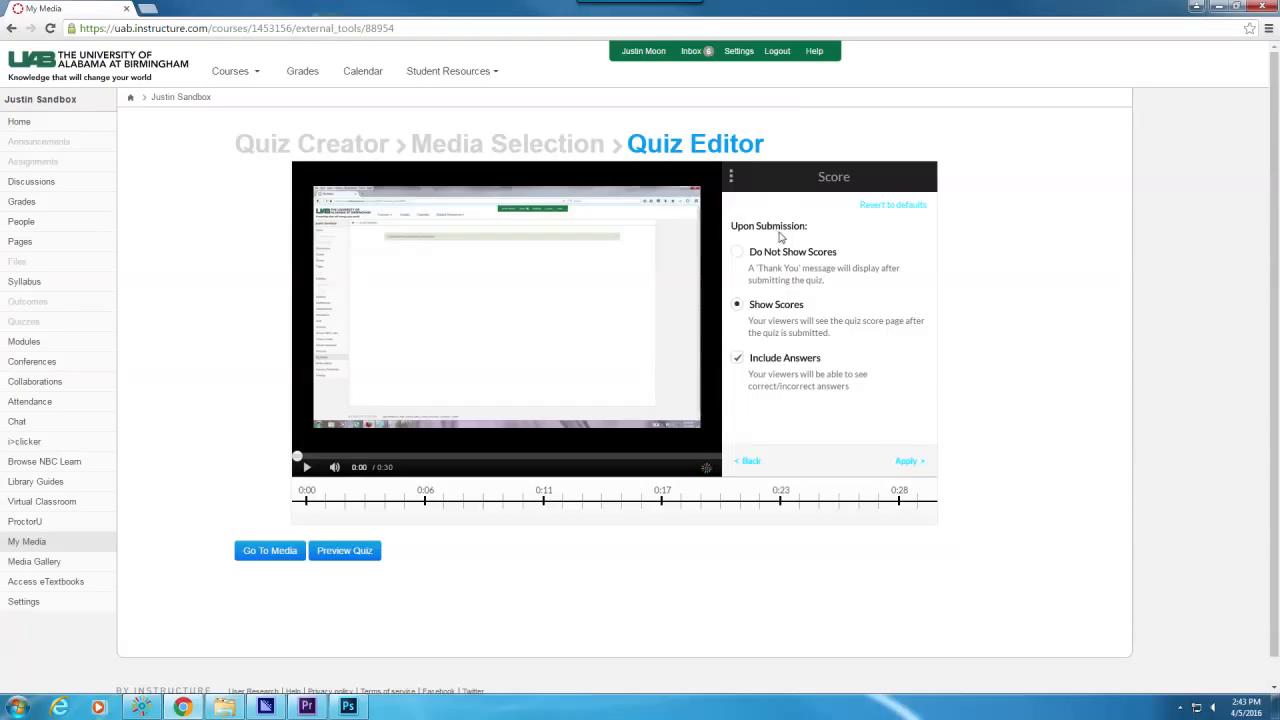
Try Do Not Show Scores, return to Show Scores with Include Answers enabled, and apply the score settings
{"action": "left_click", "coordinate": [737, 252]}
{"action": "left_click", "coordinate": [738, 305]}
{"action": "left_click", "coordinate": [739, 254]}
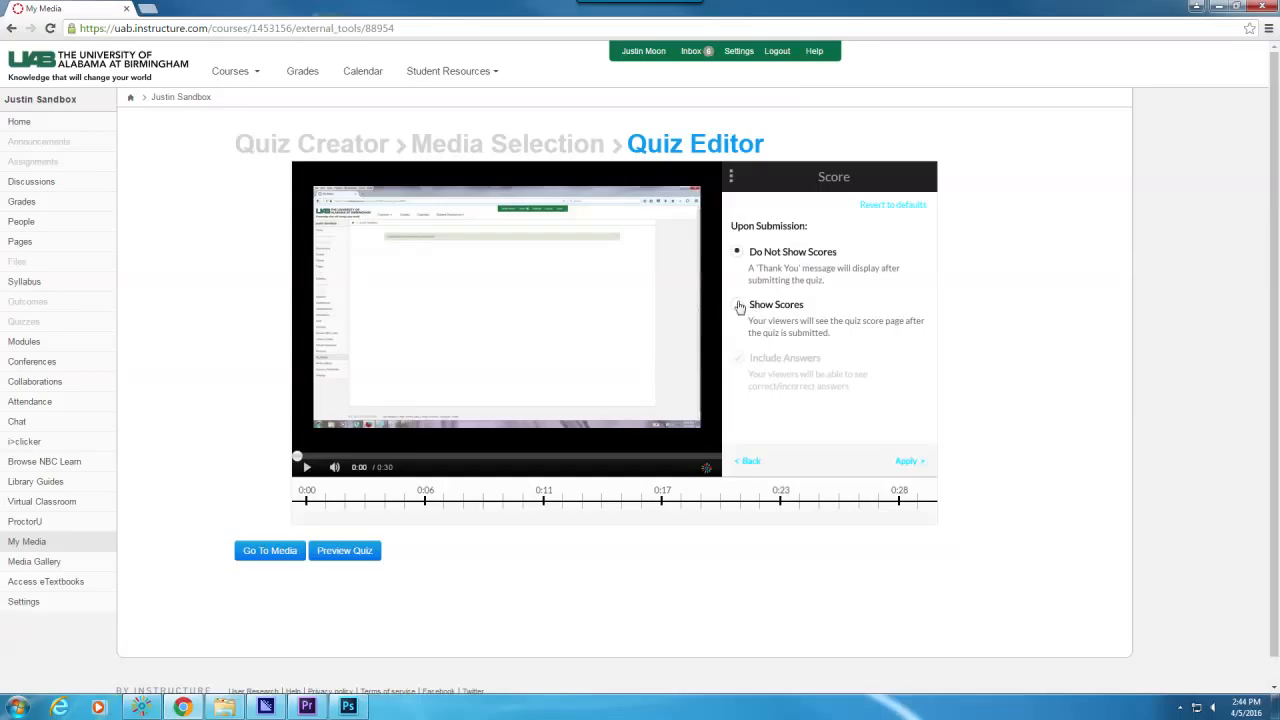
{"action": "left_click", "coordinate": [739, 306]}
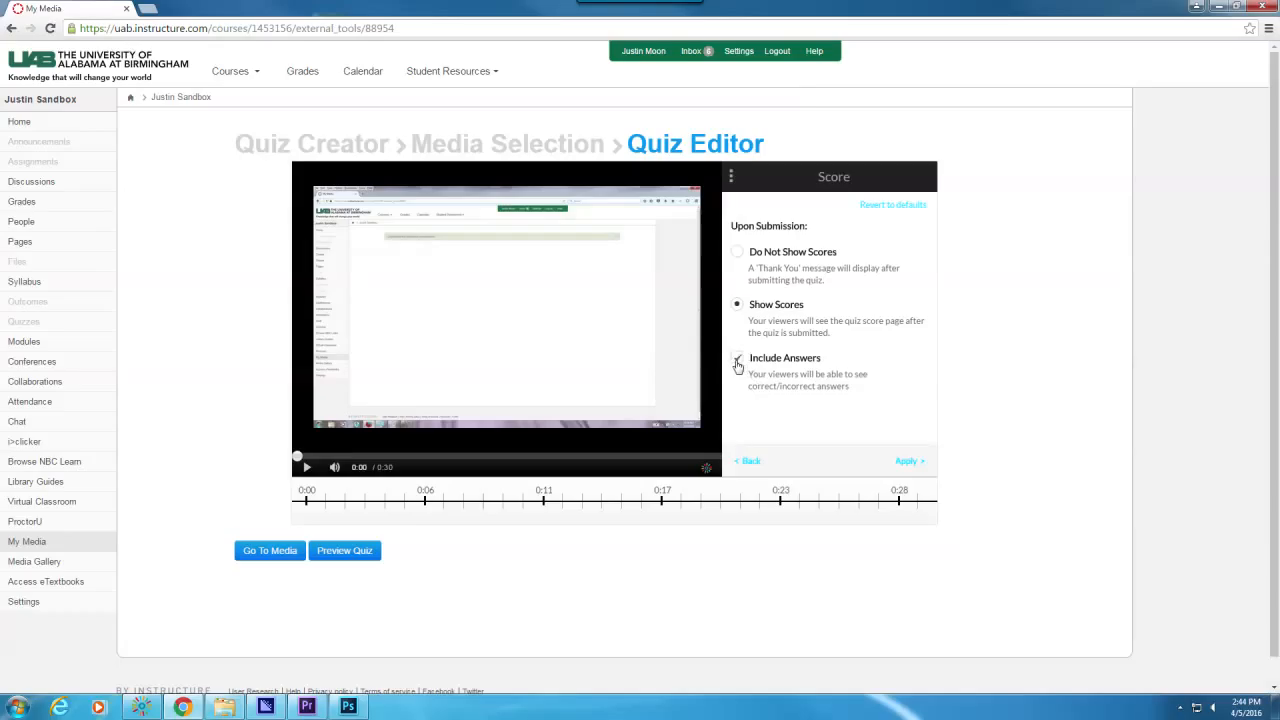
{"action": "left_click", "coordinate": [737, 362]}
{"action": "left_click", "coordinate": [741, 361]}
{"action": "left_click", "coordinate": [910, 462]}
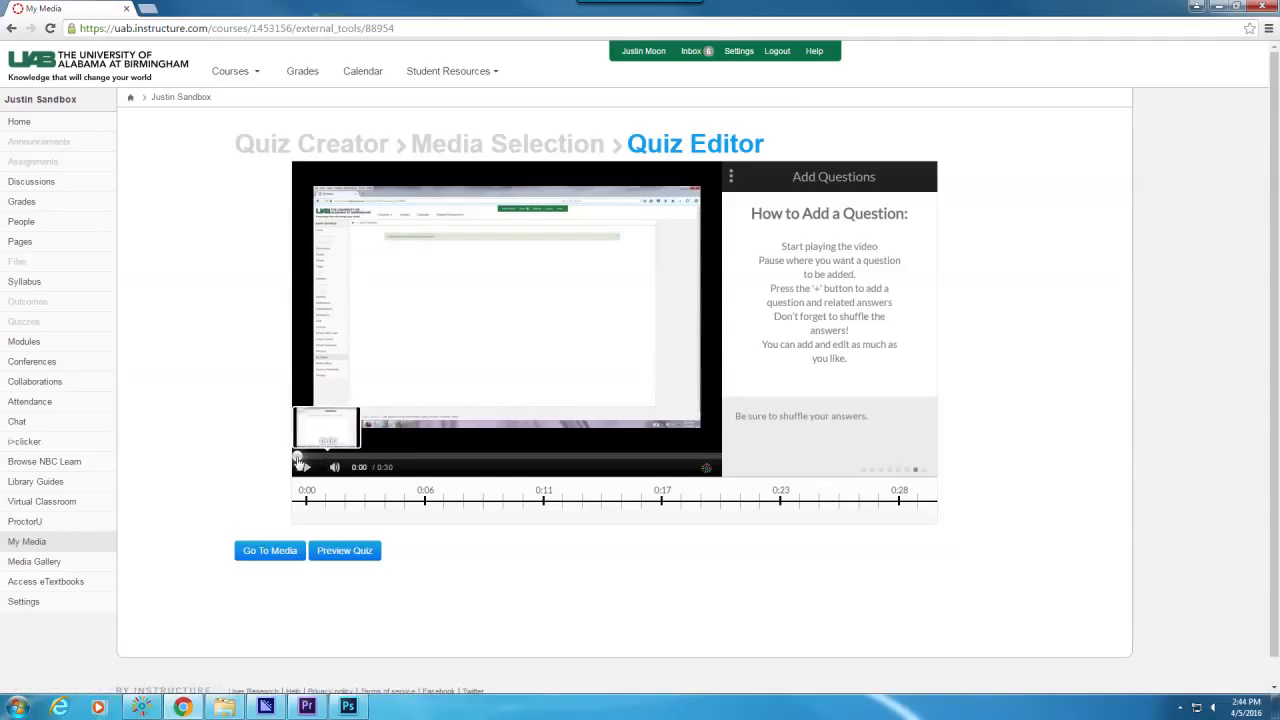
Add and save a question at 0:08 asking "What is 3 + 2?" with correct answer 5 and additional answers 4, 1 and 17
{"action": "left_click", "coordinate": [410, 458]}
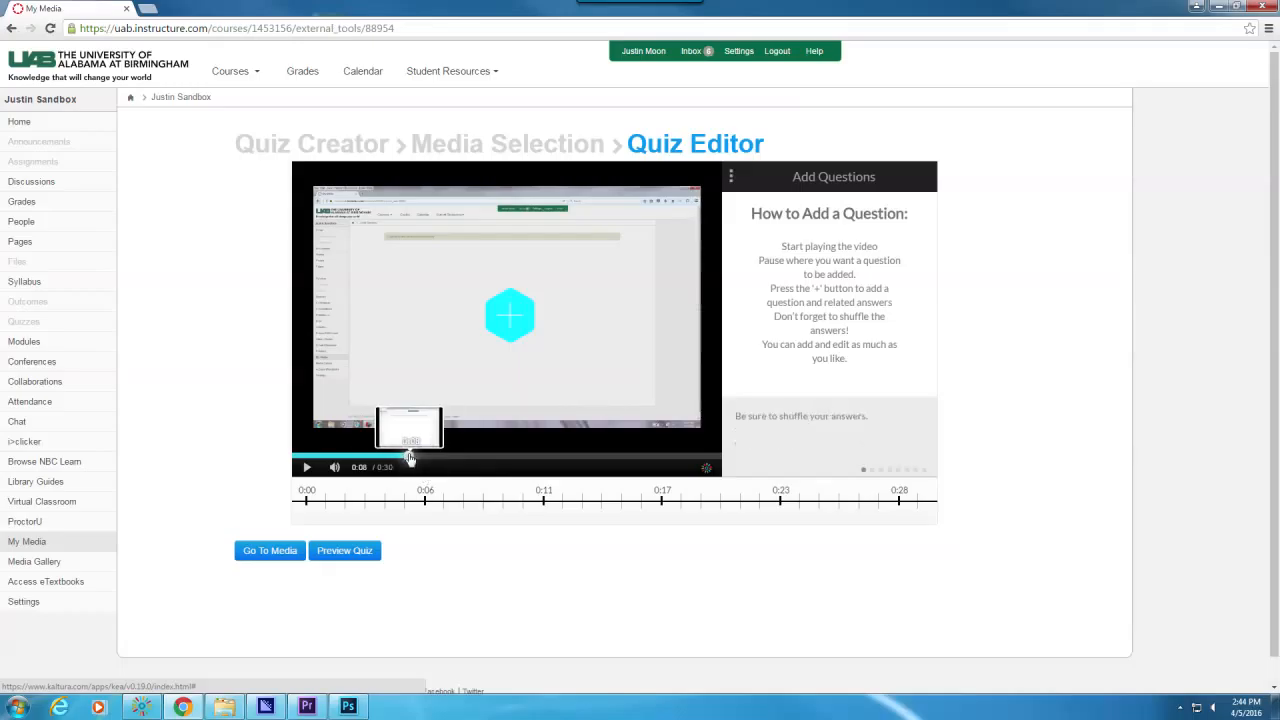
{"action": "left_click", "coordinate": [511, 318]}
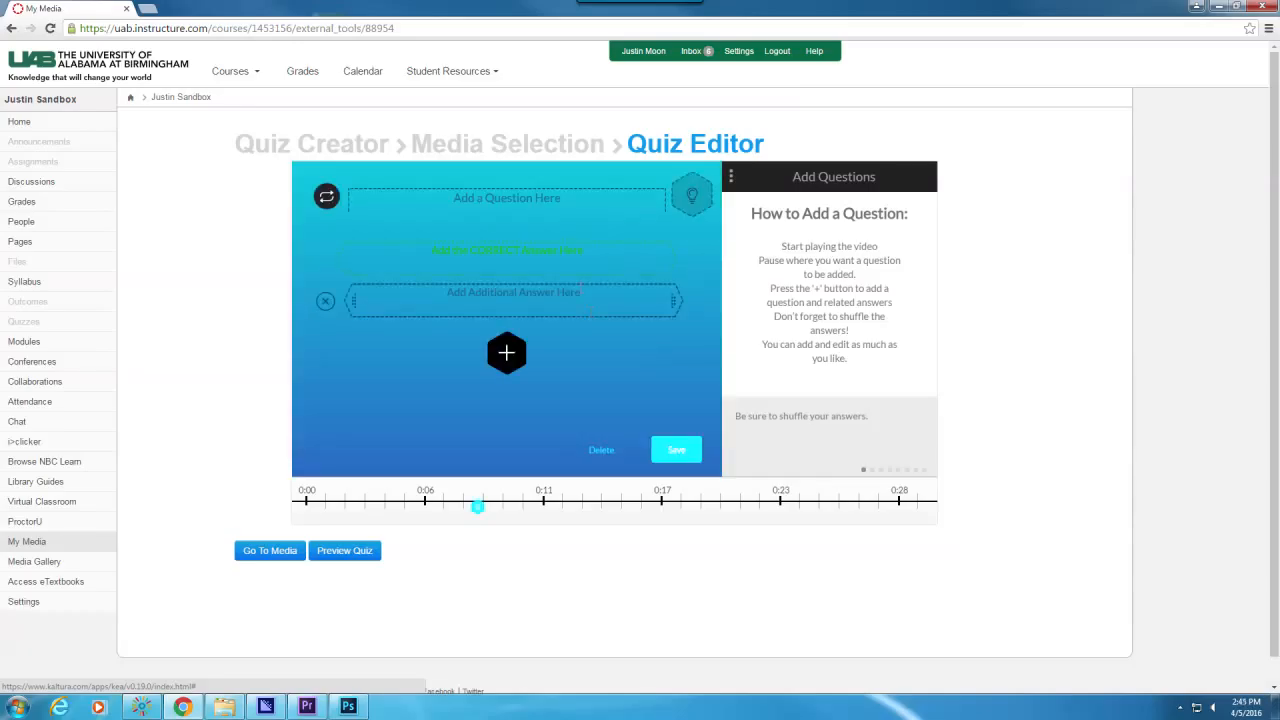
{"action": "left_click", "coordinate": [581, 203]}
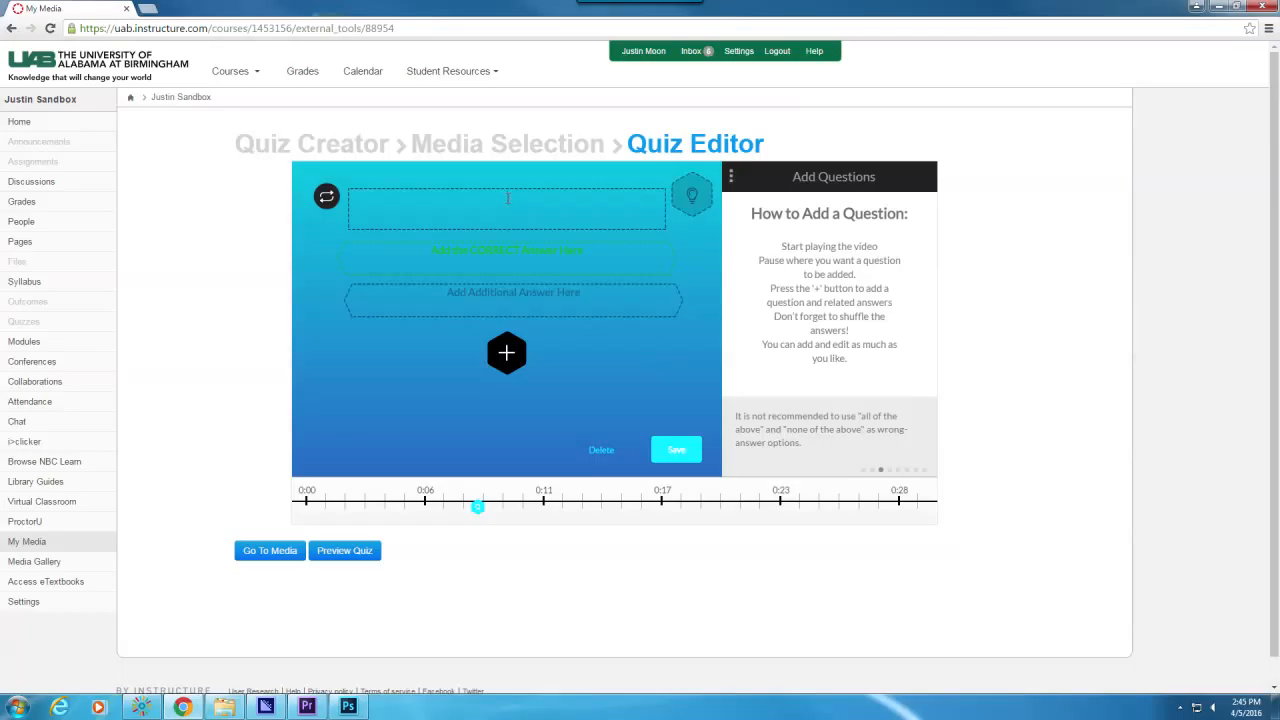
{"action": "type", "text": "What is 3 + 2?"}
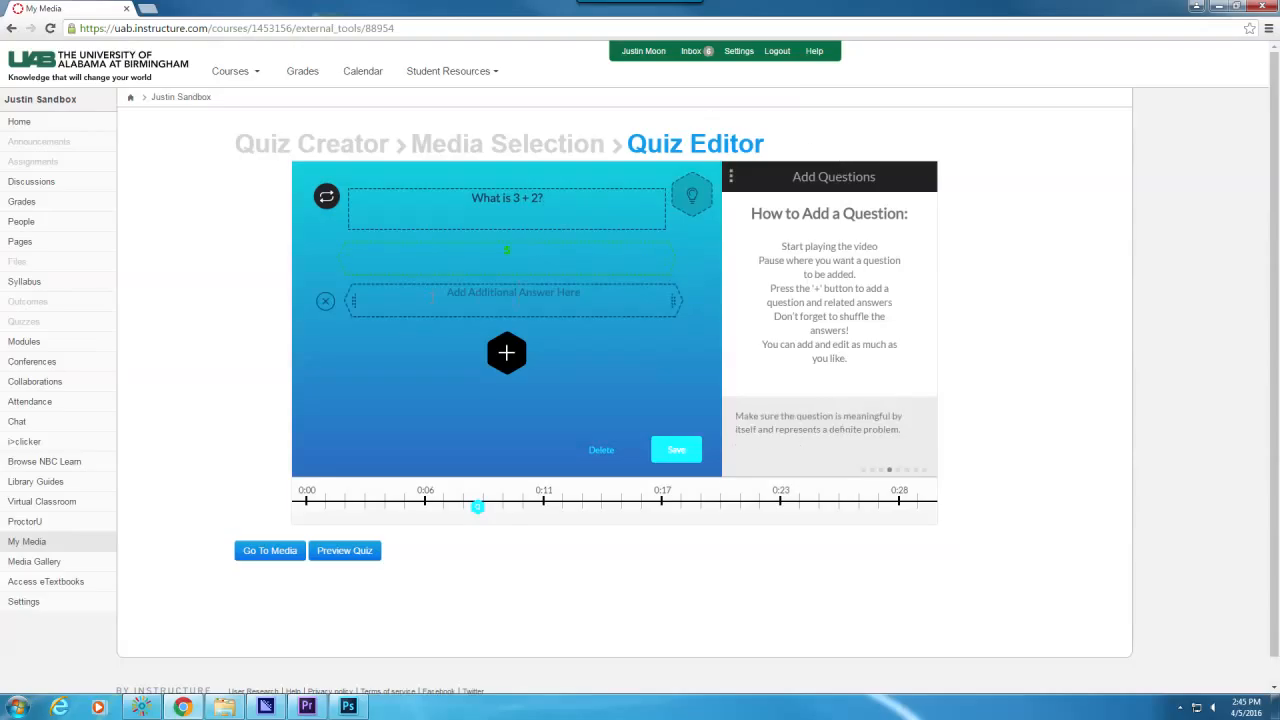
{"action": "left_click", "coordinate": [432, 297]}
{"action": "type", "text": "4"}
{"action": "left_click", "coordinate": [514, 338]}
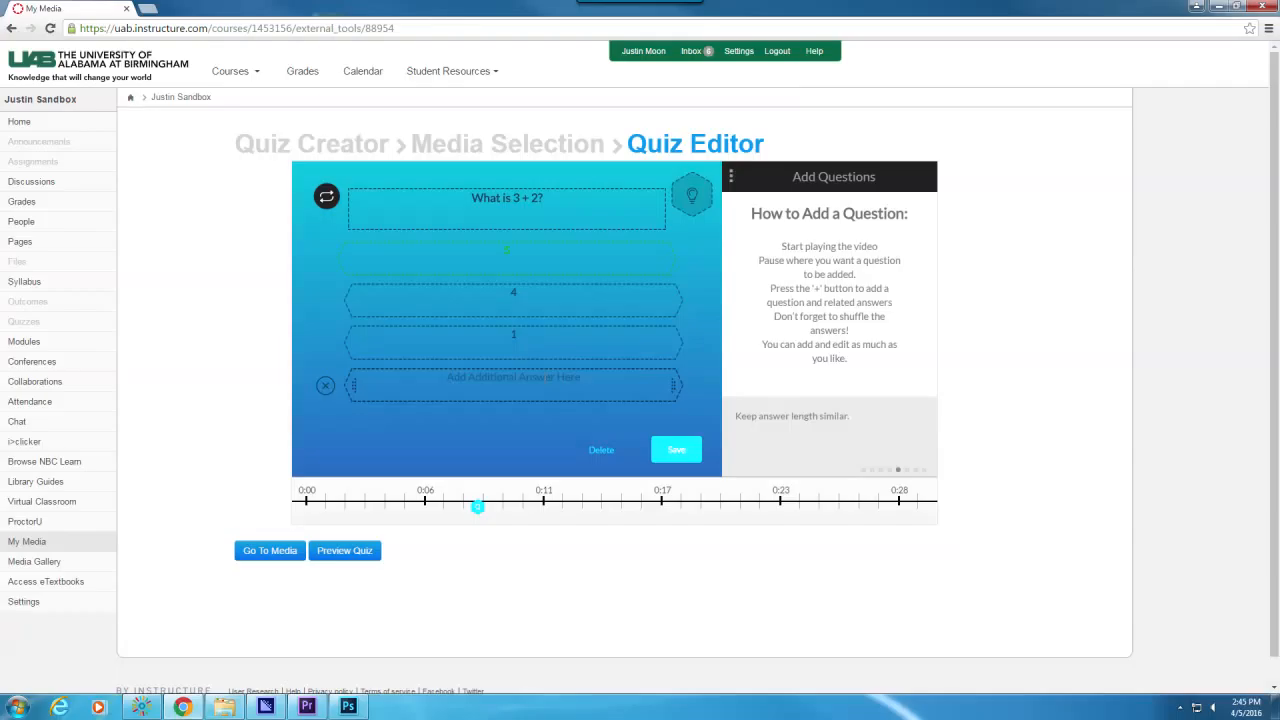
{"action": "left_click", "coordinate": [514, 377]}
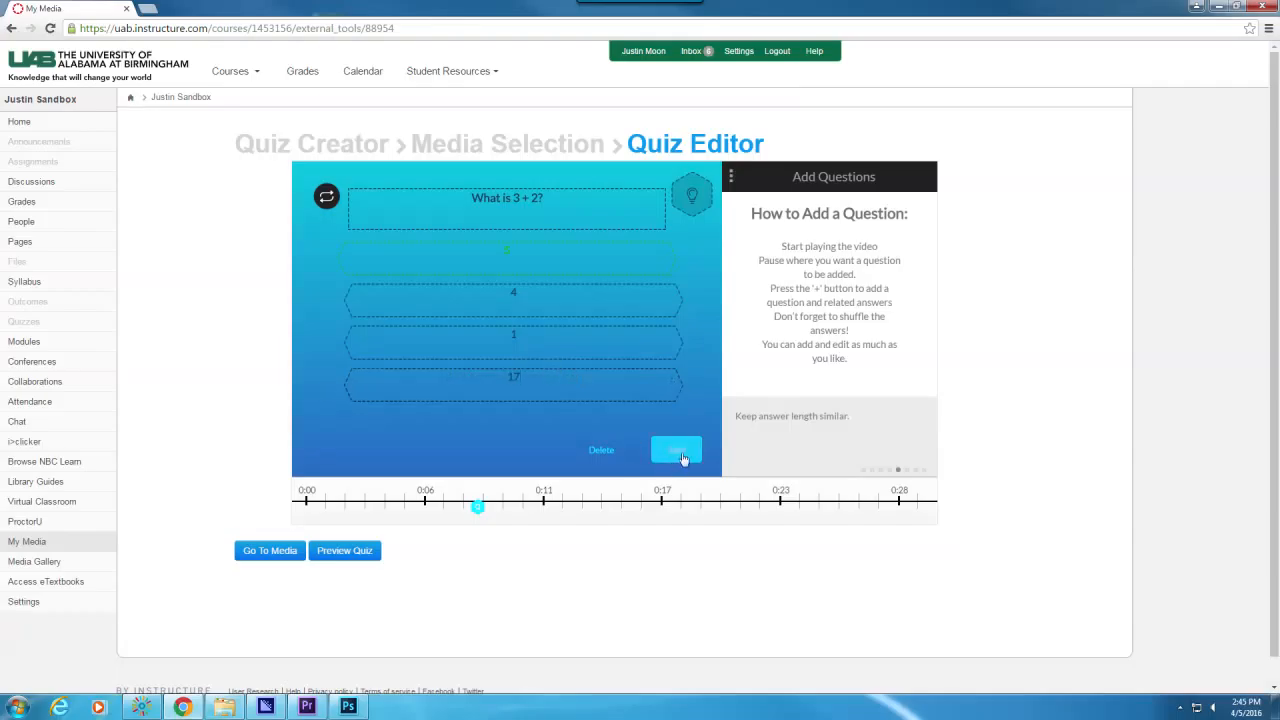
{"action": "left_click", "coordinate": [683, 458]}
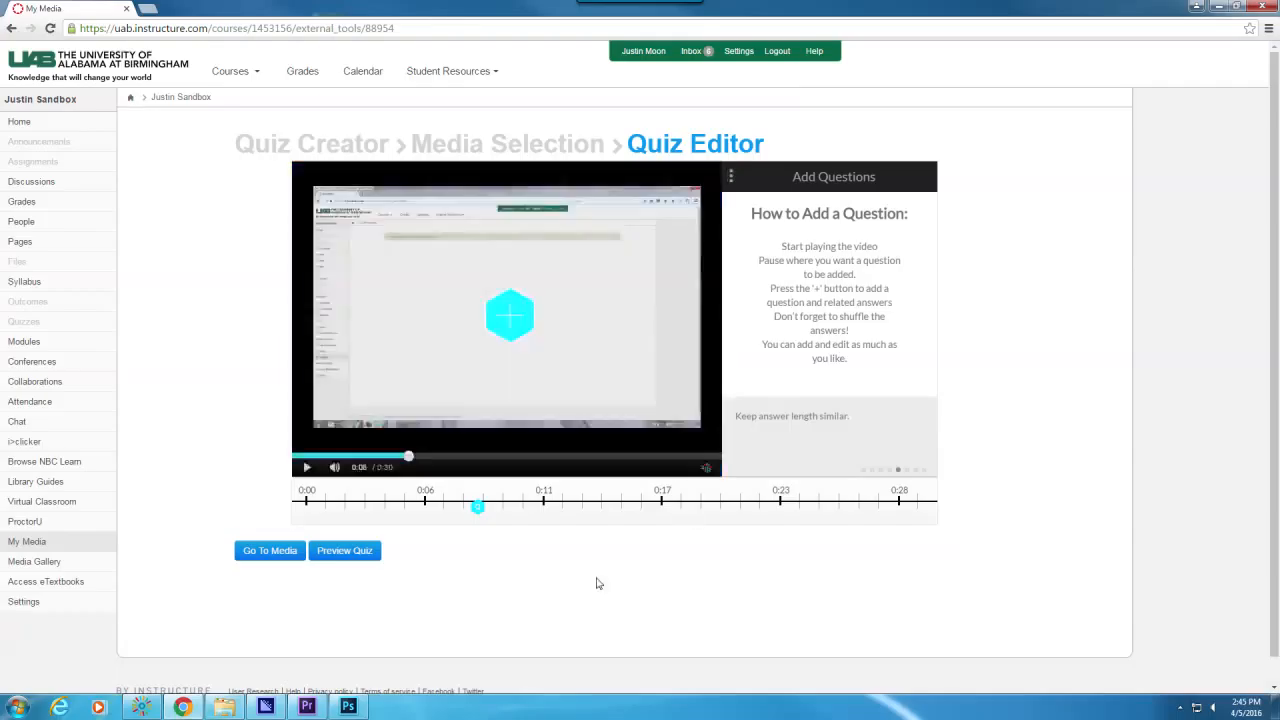
Shift the first question's timeline marker slightly later, between 0:06 and 0:11, and save the question
{"action": "left_click", "coordinate": [477, 509]}
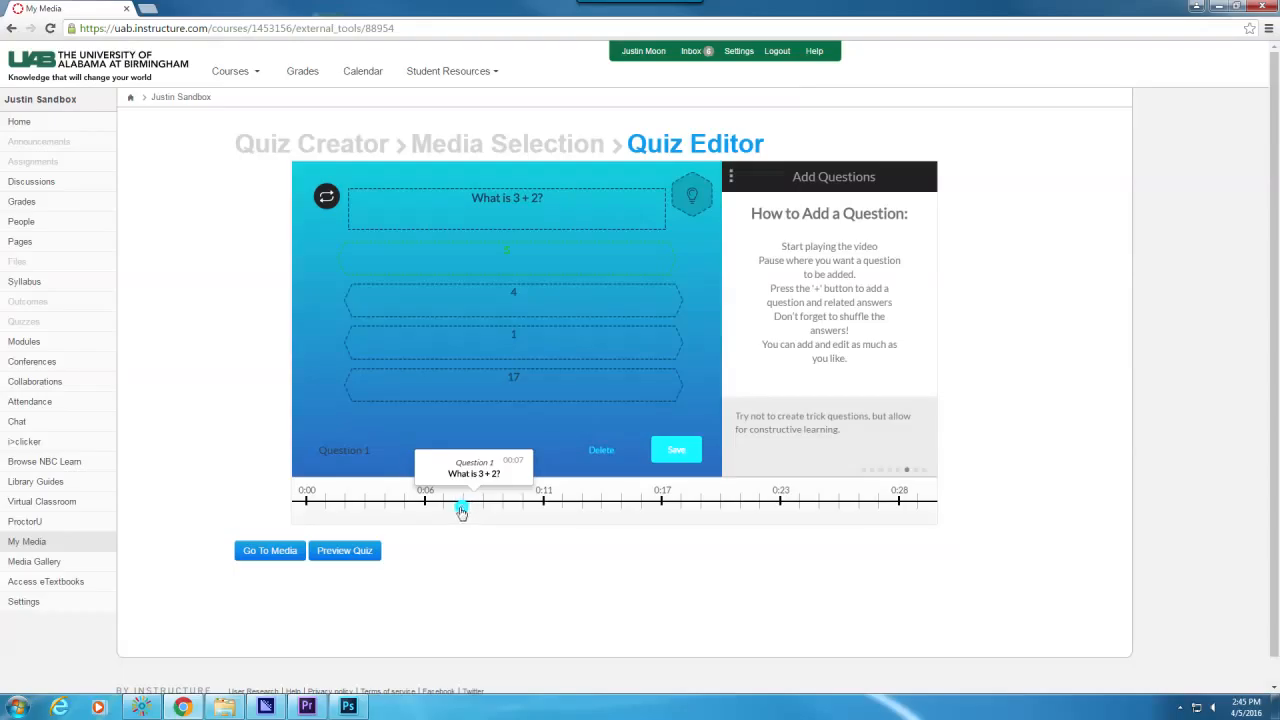
{"action": "mouse_move", "coordinate": [477, 509]}
{"action": "left_mouse_down"}
{"action": "mouse_move", "coordinate": [506, 513]}
{"action": "mouse_move", "coordinate": [463, 514]}
{"action": "mouse_move", "coordinate": [484, 514]}
{"action": "left_mouse_up"}
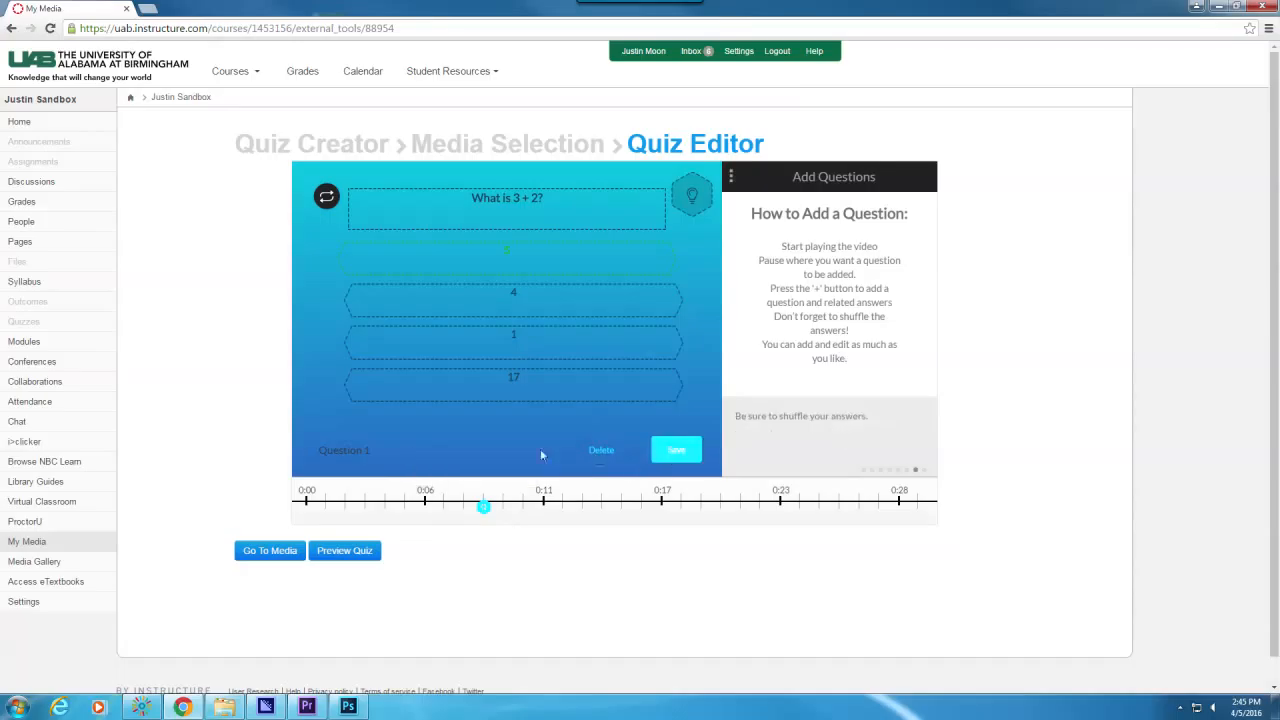
{"action": "left_click", "coordinate": [679, 452]}
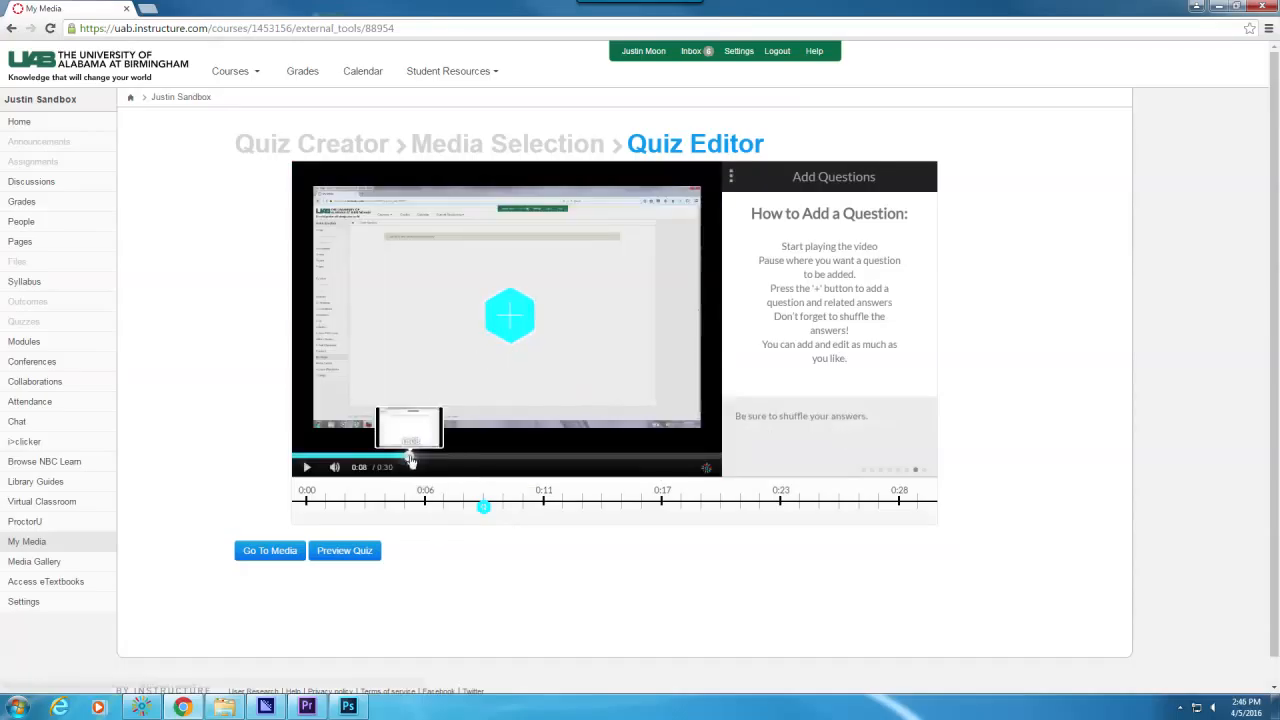
Add and save a question at 0:23 asking "What color is the sky?" with correct answer Blue and additional answers Green and Purple
{"action": "left_click", "coordinate": [619, 458]}
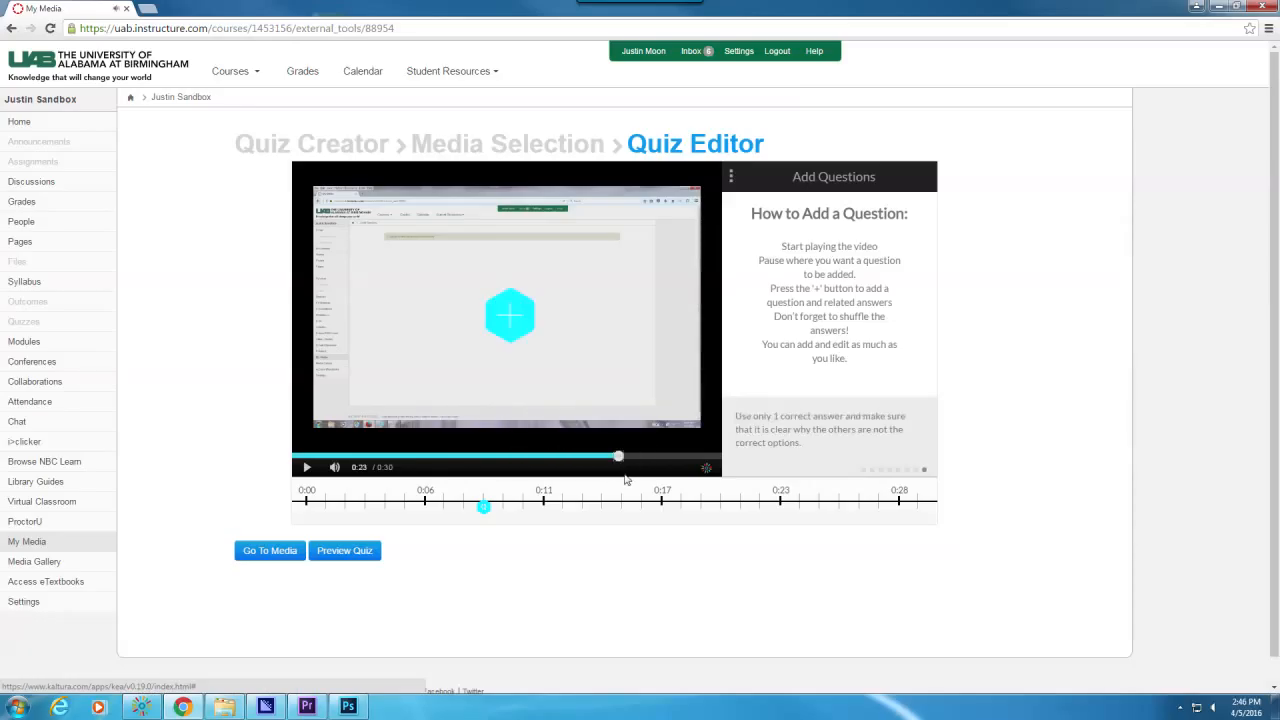
{"action": "left_click", "coordinate": [507, 320]}
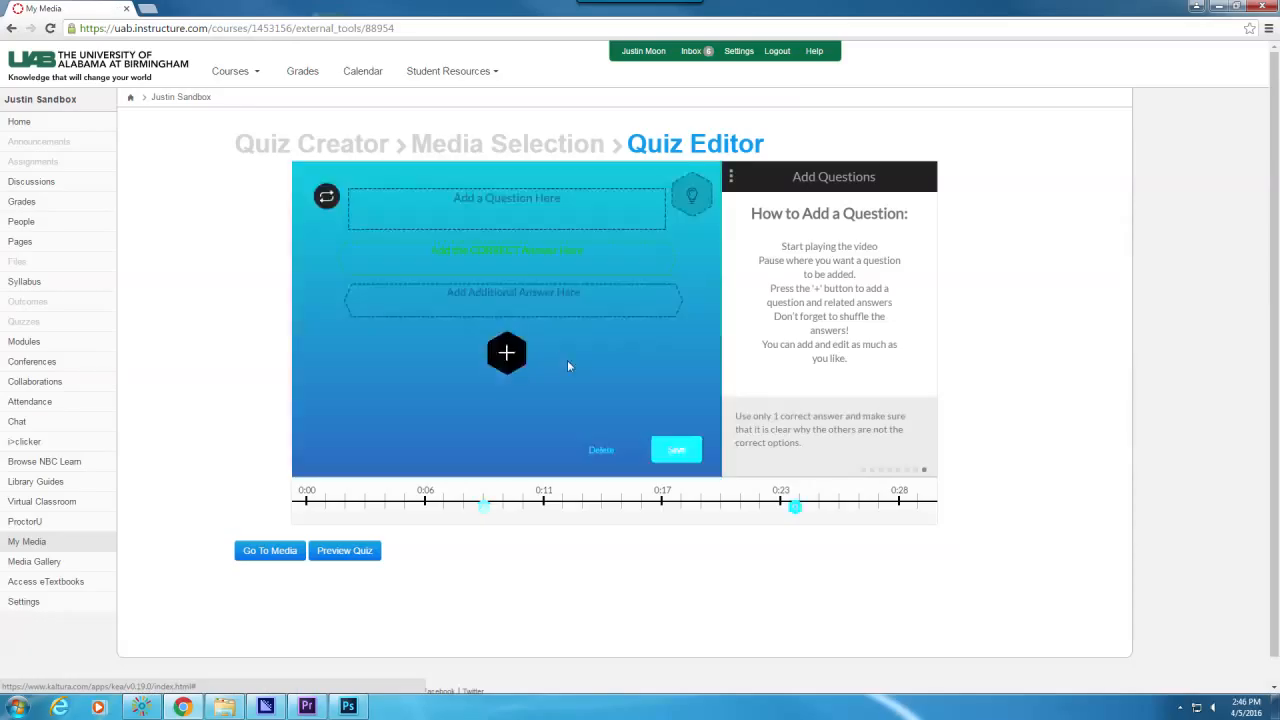
{"action": "left_click", "coordinate": [590, 198]}
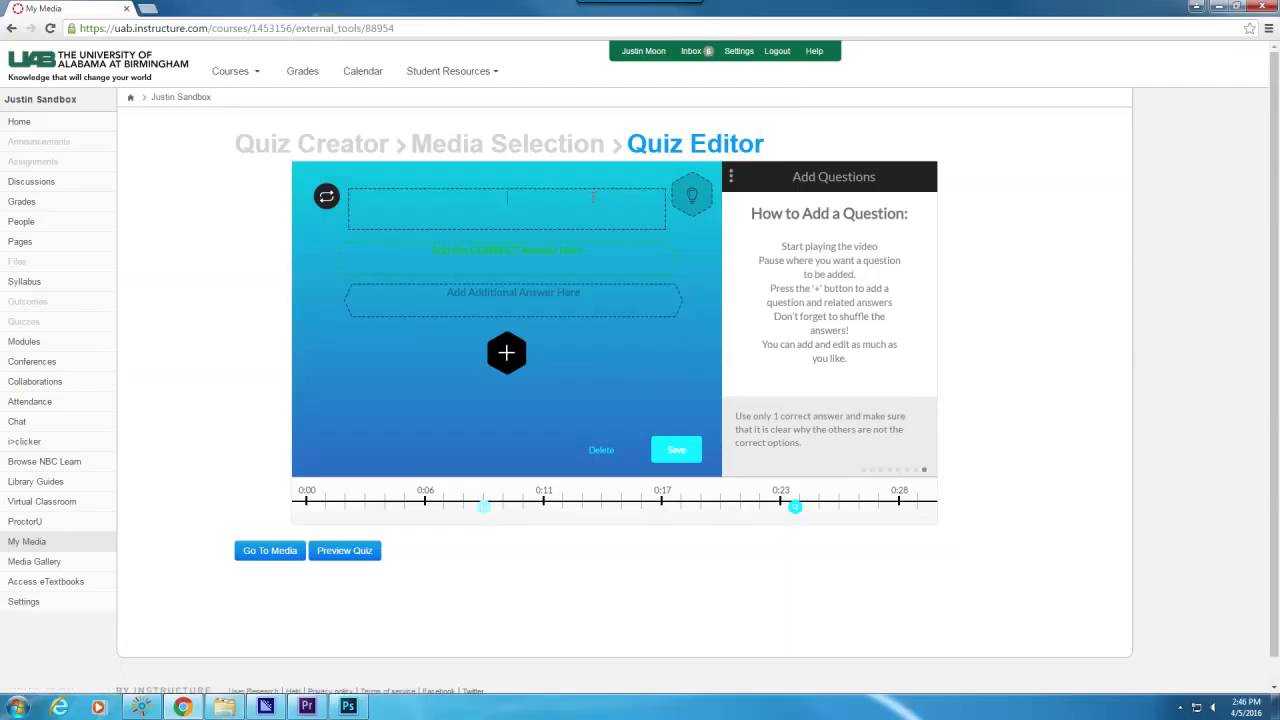
{"action": "type", "text": "What color is the sky"}
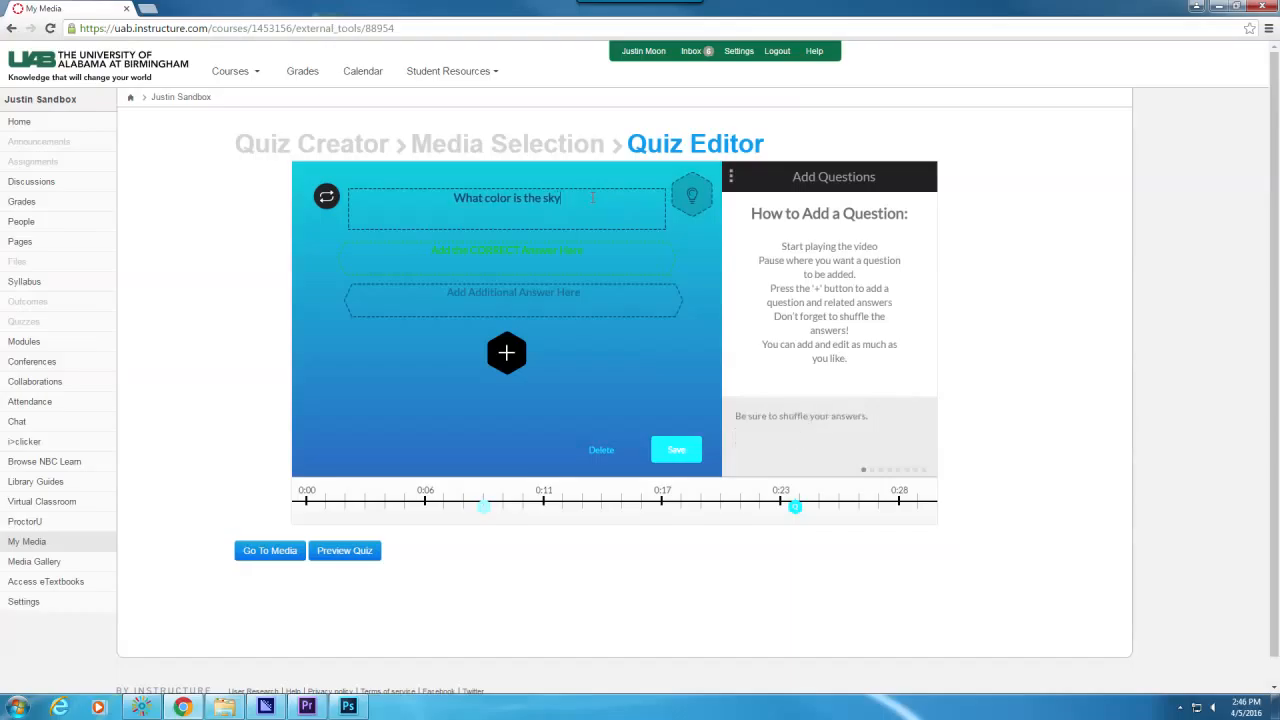
{"action": "type", "text": "?"}
{"action": "left_click", "coordinate": [499, 343]}
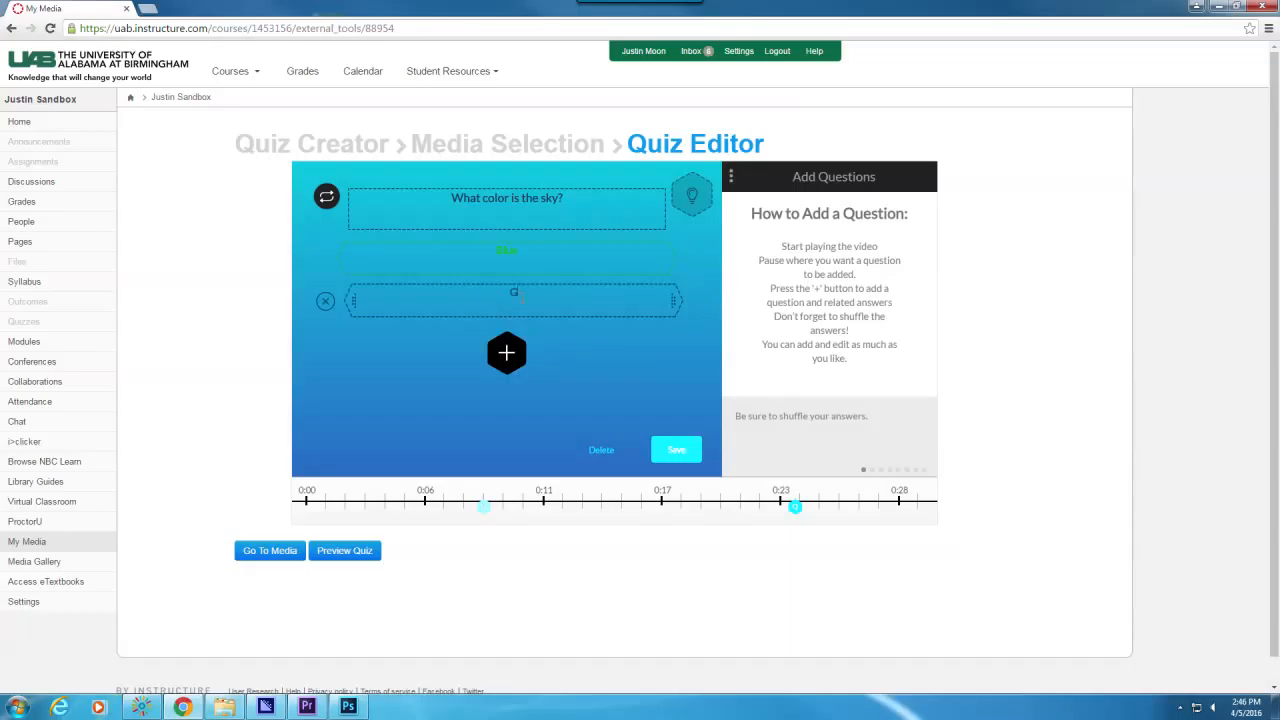
{"action": "type", "text": "Green"}
{"action": "left_click", "coordinate": [520, 345]}
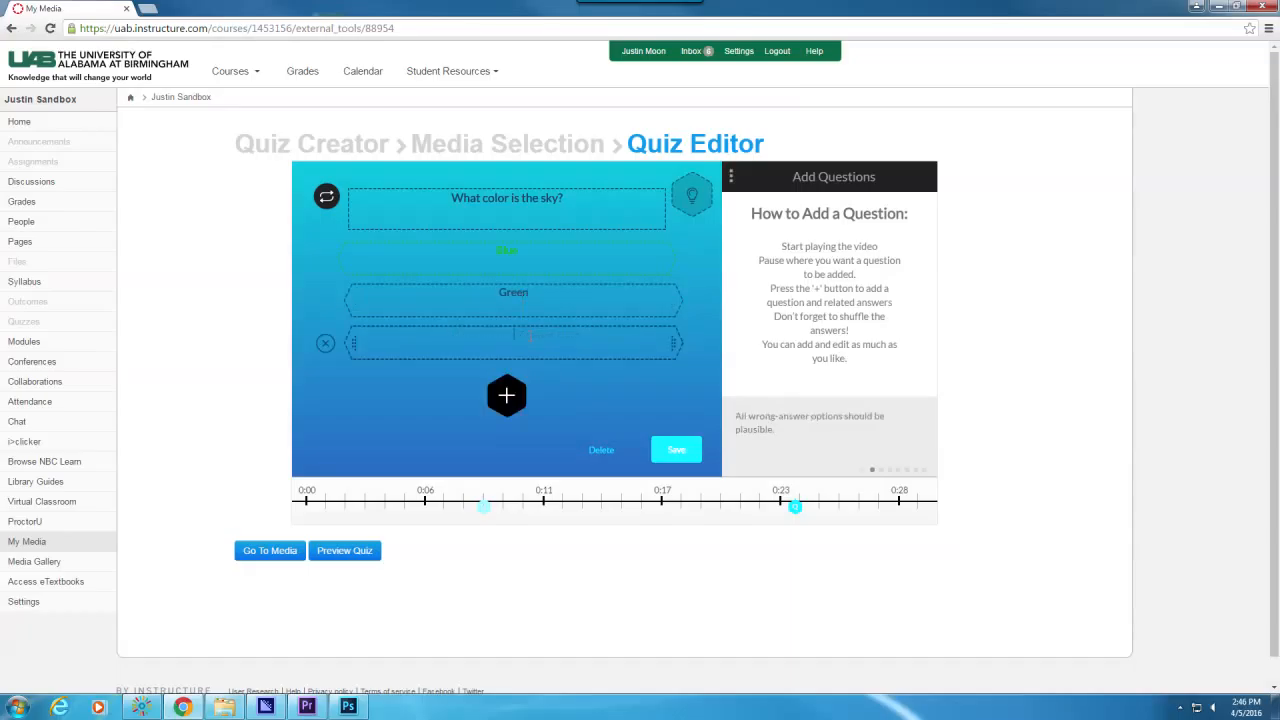
{"action": "type", "text": "Purple"}
{"action": "left_click", "coordinate": [690, 456]}
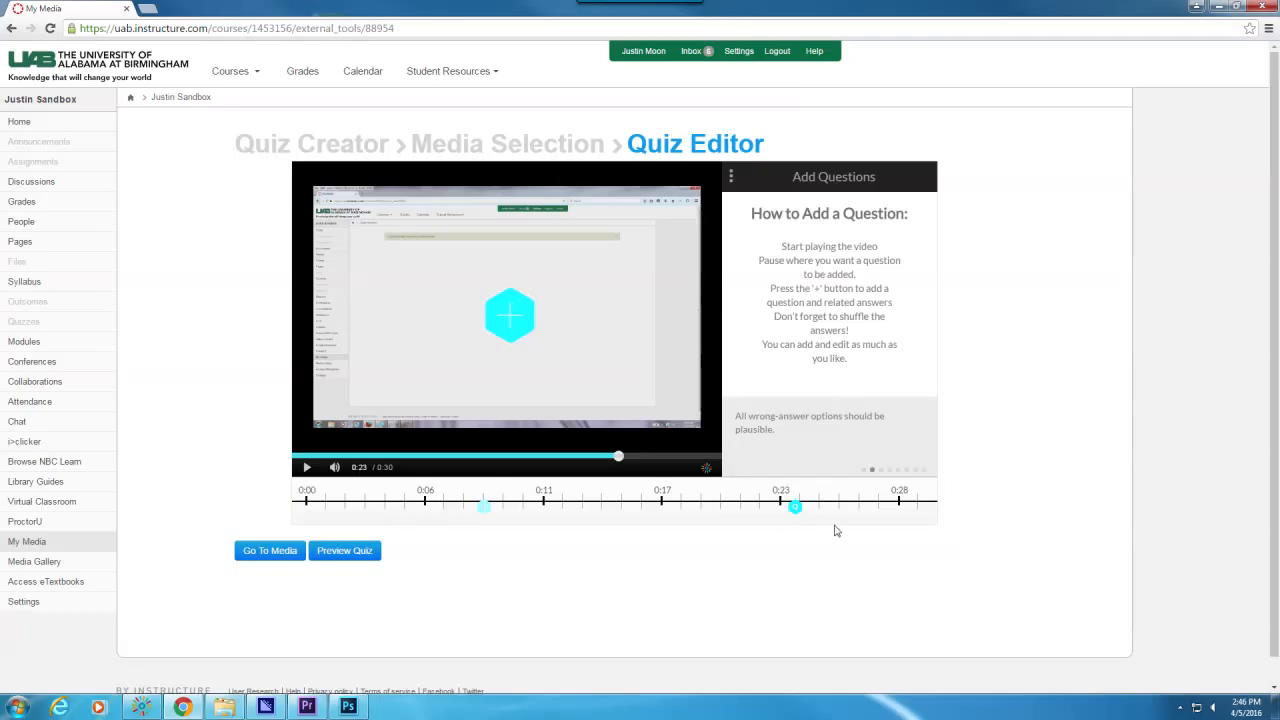
Preview the quiz from its Welcome screen and answer "What is 3 + 2?" with 5
{"action": "scroll", "coordinate": [795, 510], "scroll_direction": "down", "scroll_amount": 1}
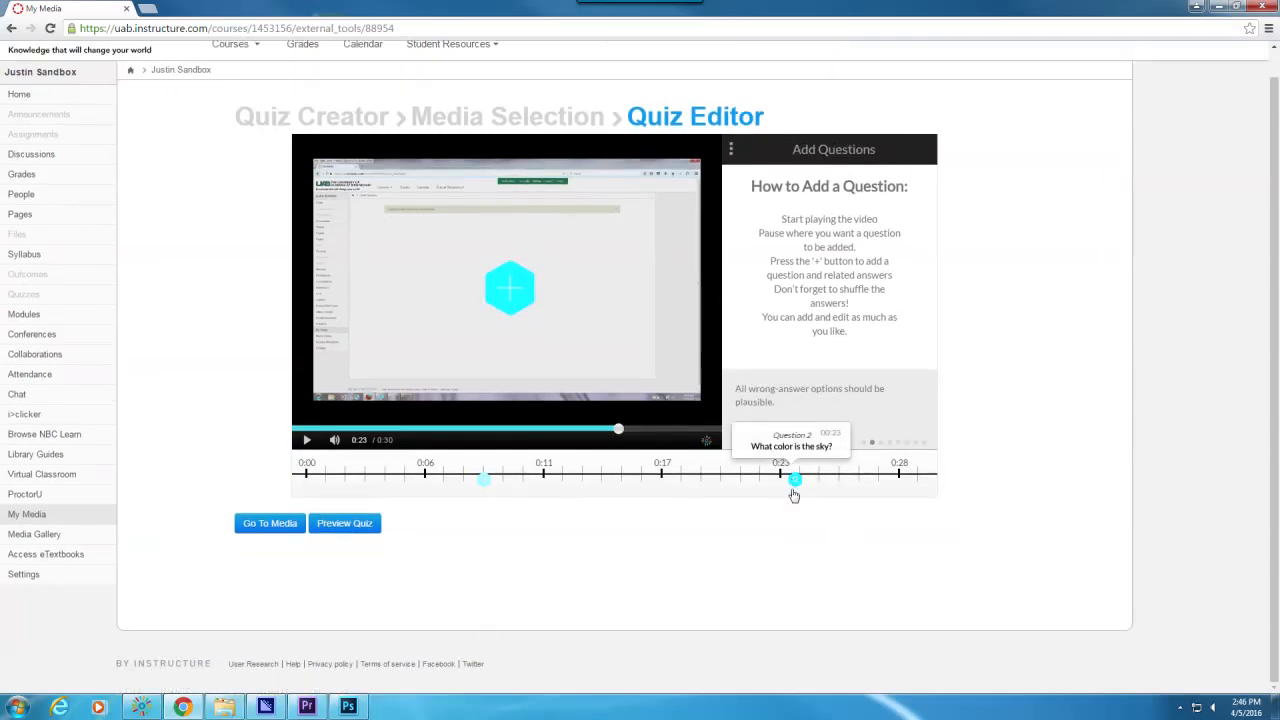
{"action": "left_click", "coordinate": [363, 524]}
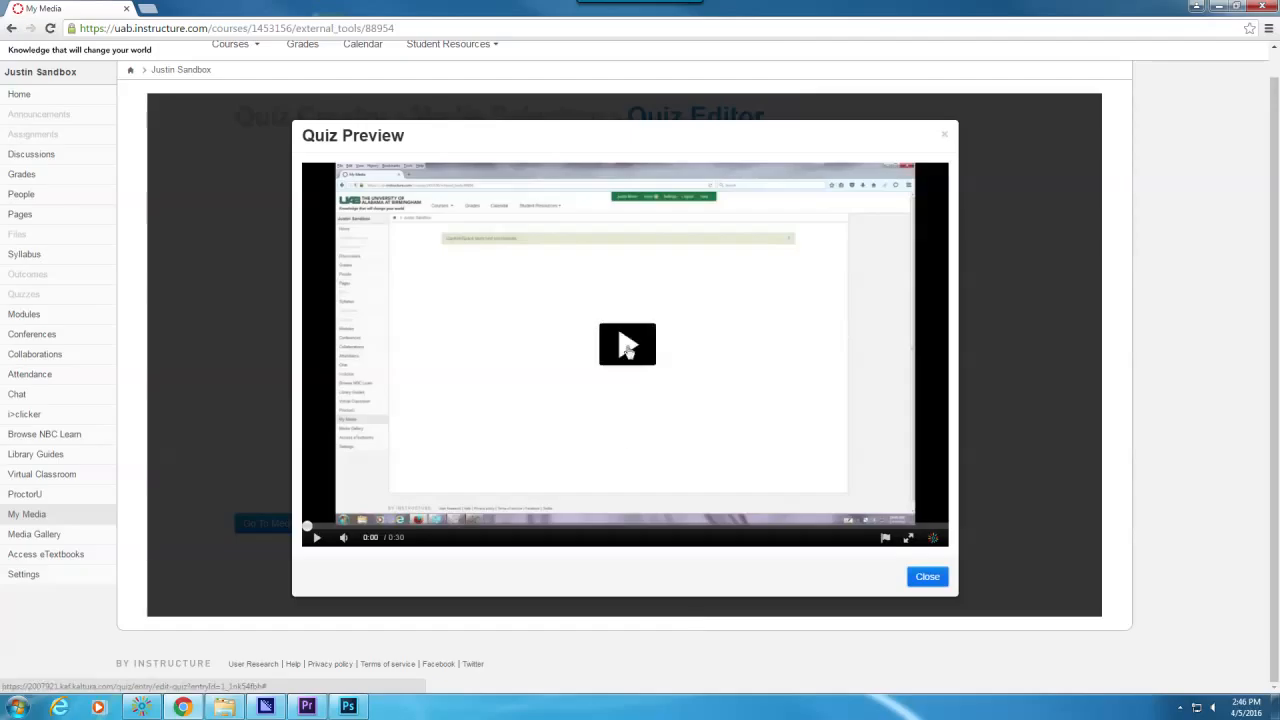
{"action": "left_click", "coordinate": [627, 346]}
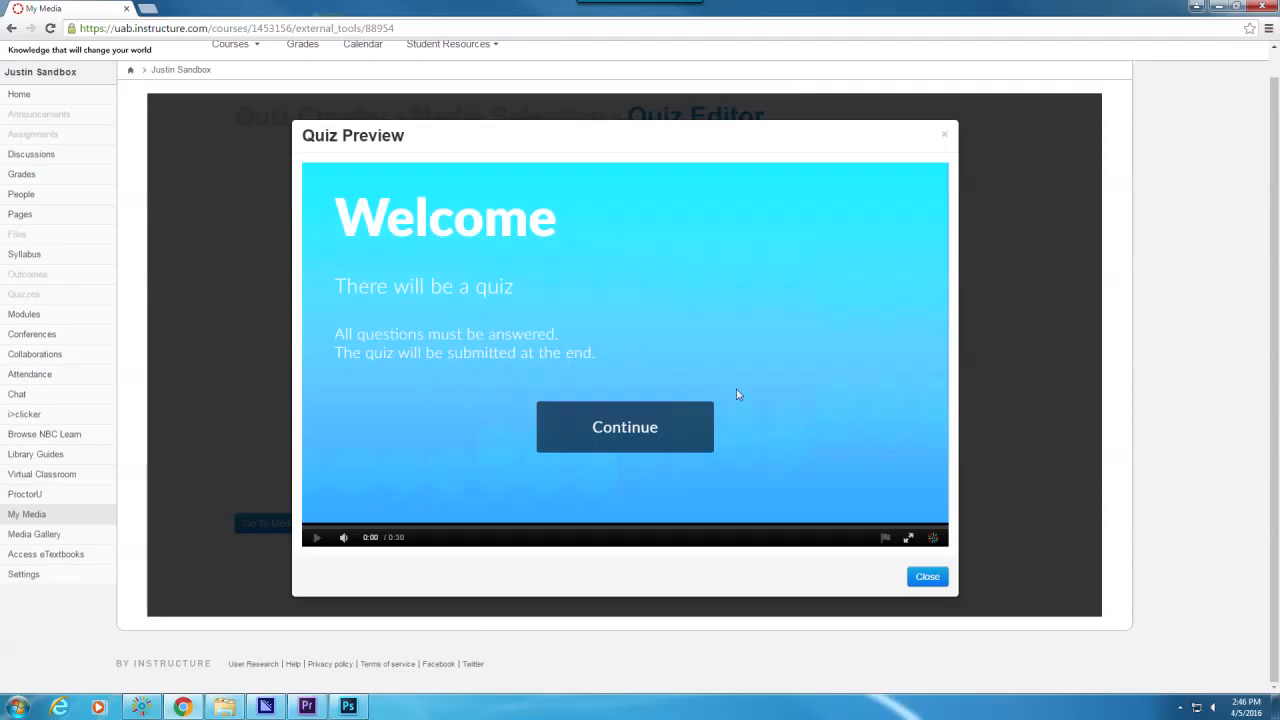
{"action": "left_click", "coordinate": [634, 426]}
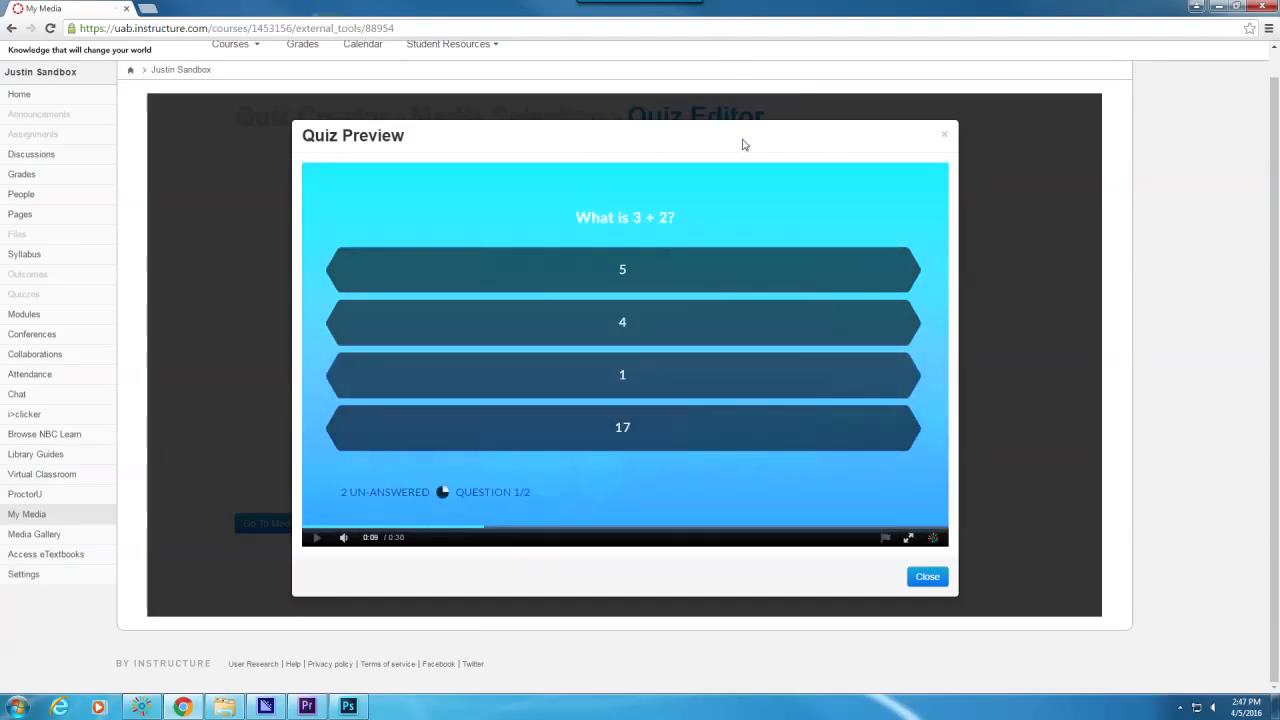
{"action": "left_click", "coordinate": [680, 270]}
{"action": "left_click", "coordinate": [866, 270]}
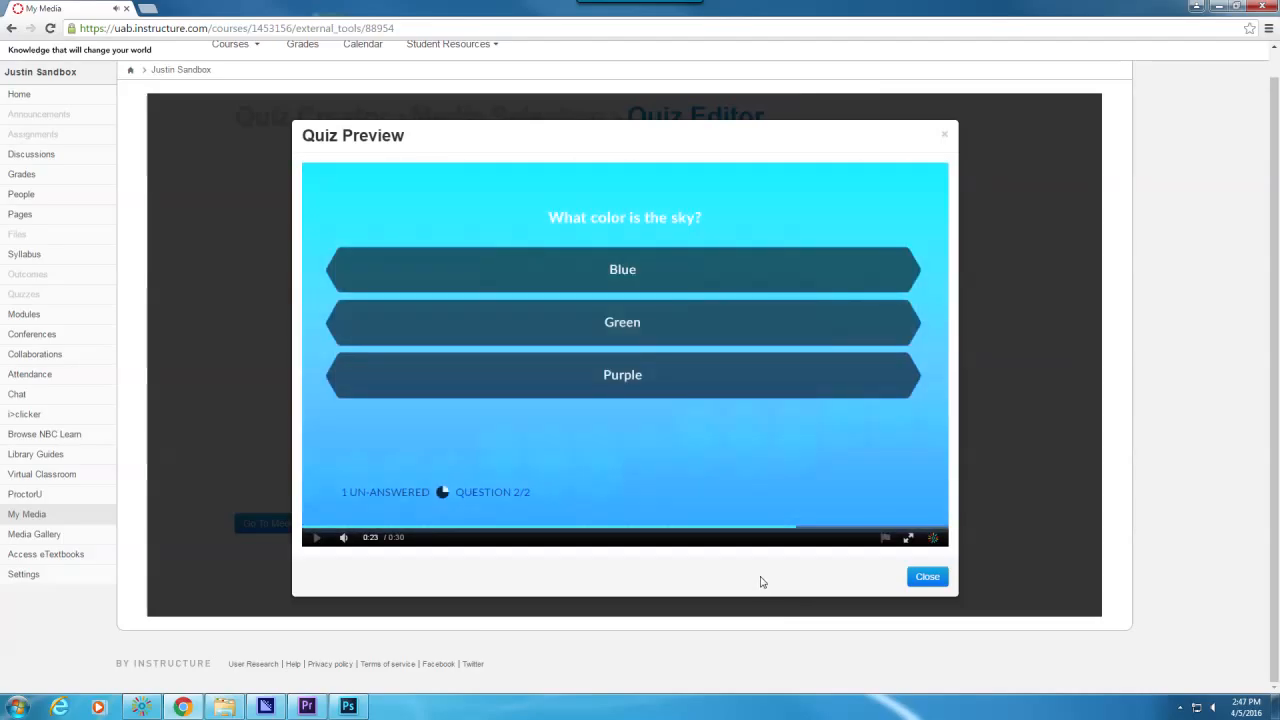
Answer "What color is the sky?" with Green in the preview, submit the quiz, and close the preview
{"action": "left_click", "coordinate": [623, 322]}
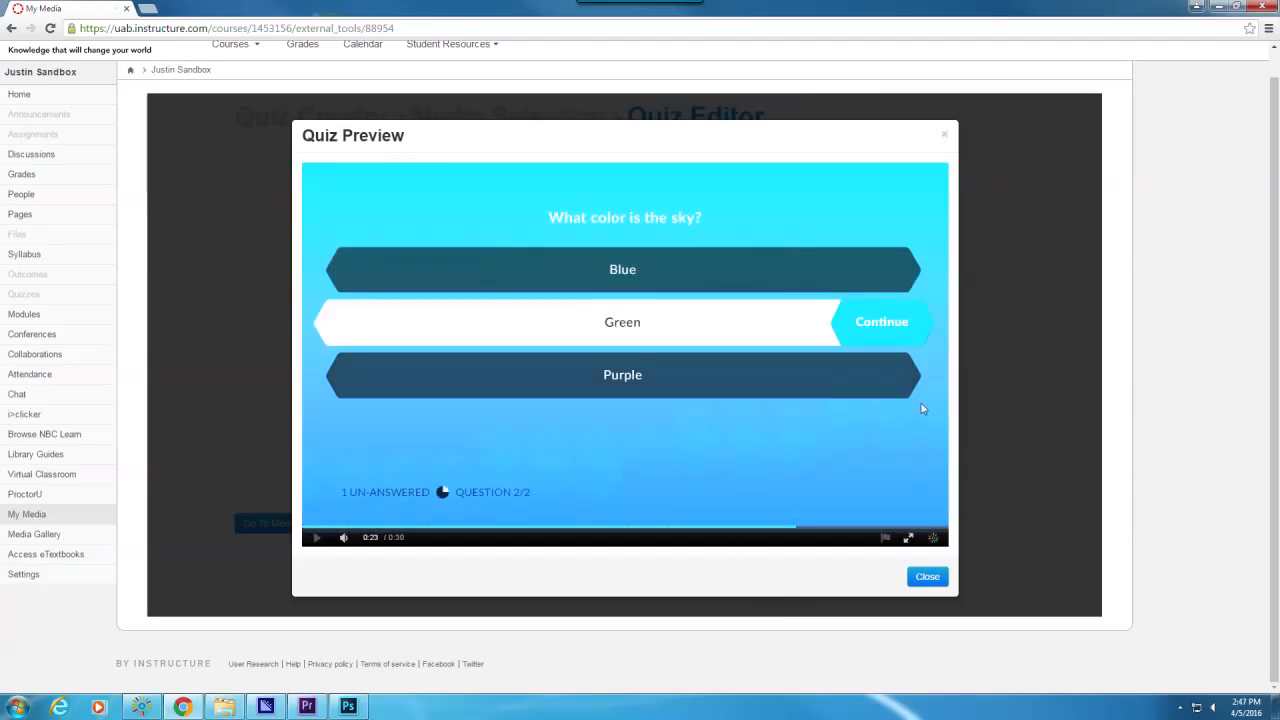
{"action": "left_click", "coordinate": [896, 326]}
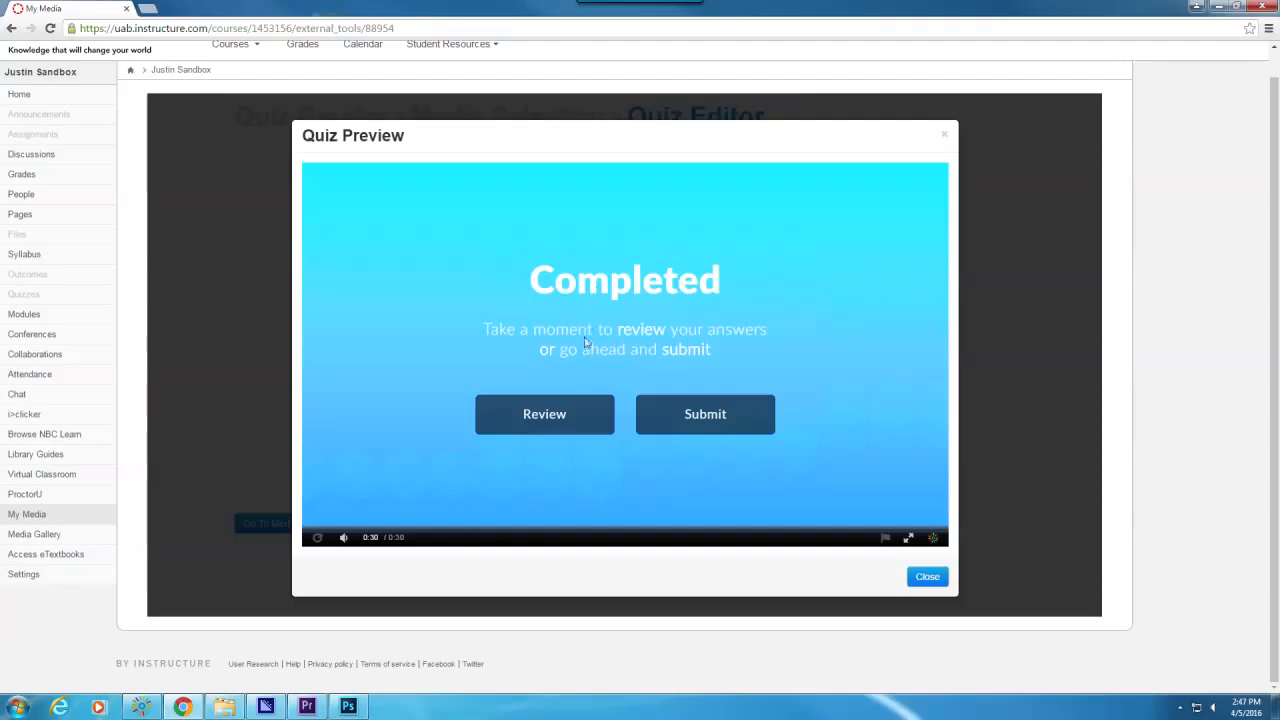
{"action": "left_click", "coordinate": [712, 421]}
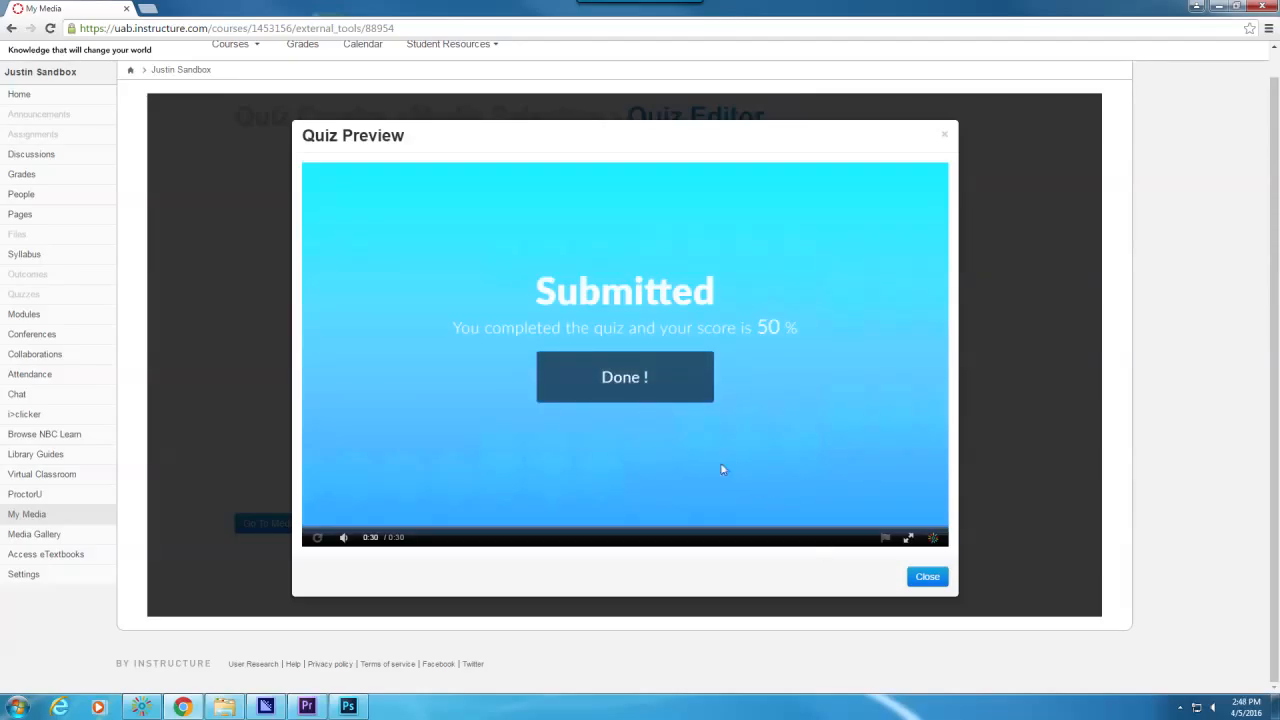
{"action": "left_click", "coordinate": [636, 387]}
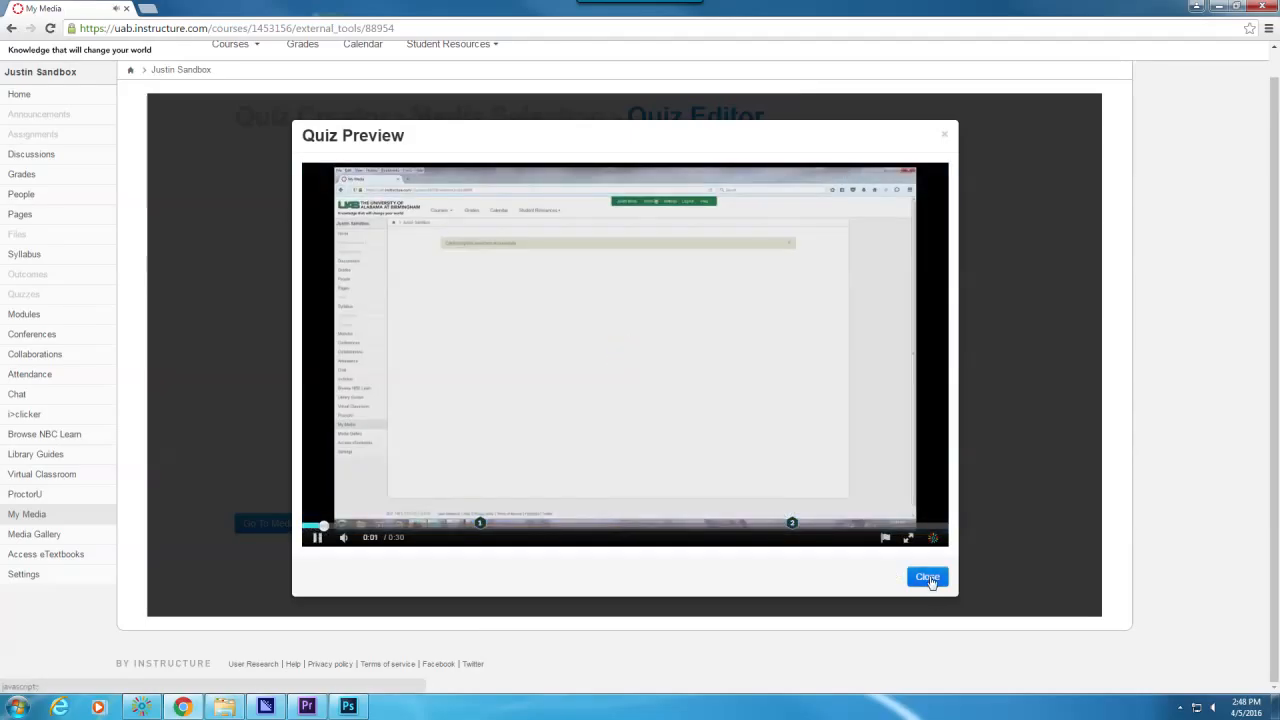
{"action": "left_click", "coordinate": [927, 577]}
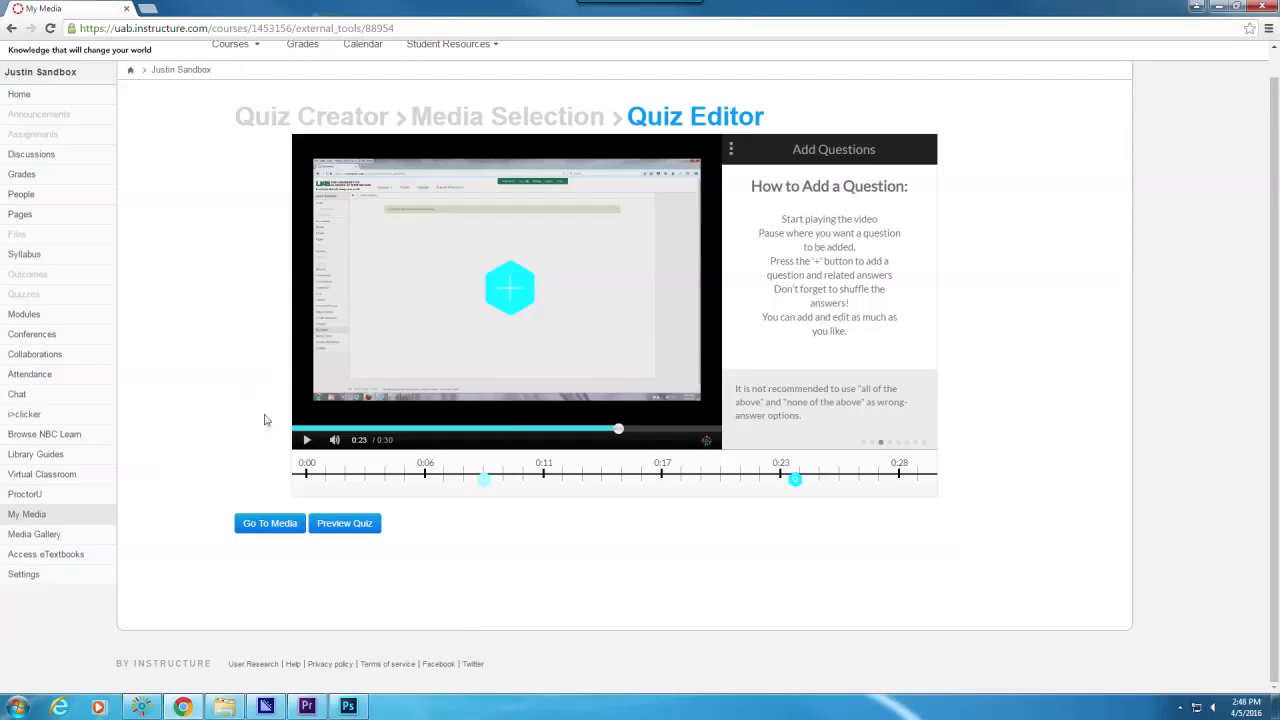
Start Demo Quiz on its media page, skip ahead to just before the first question, and answer it with 5
{"action": "left_click", "coordinate": [279, 519]}
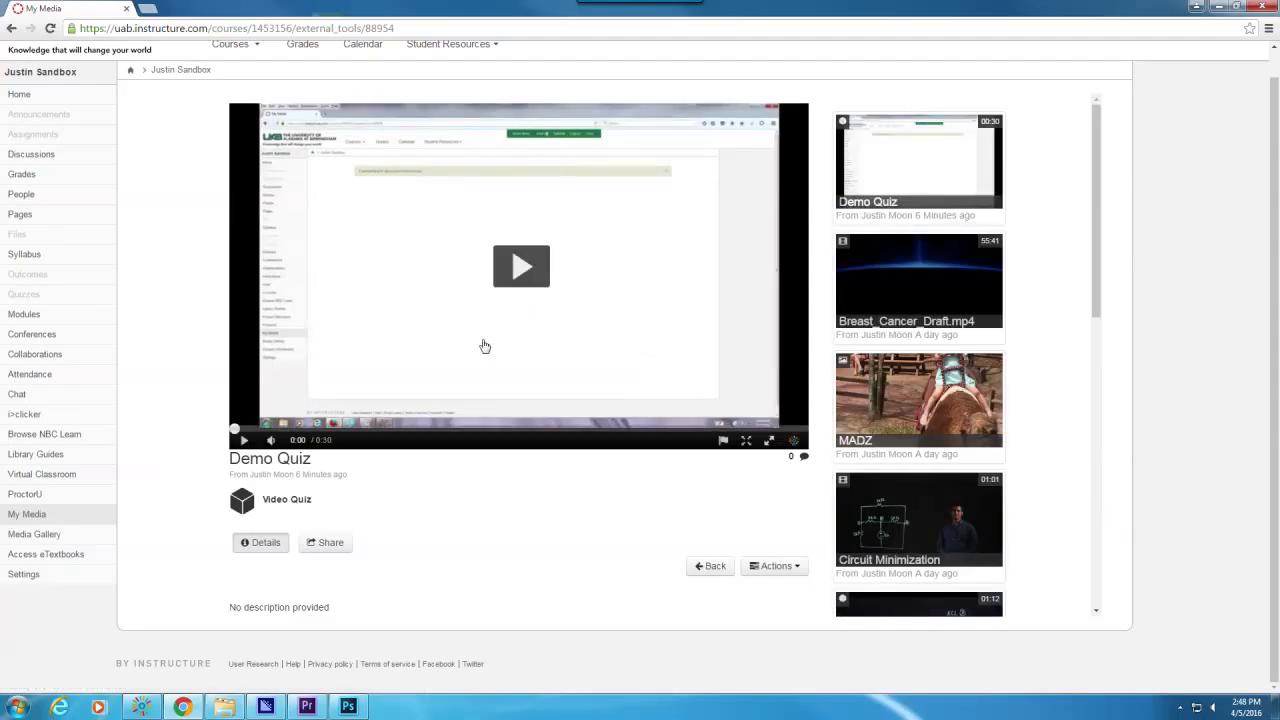
{"action": "left_click", "coordinate": [539, 266]}
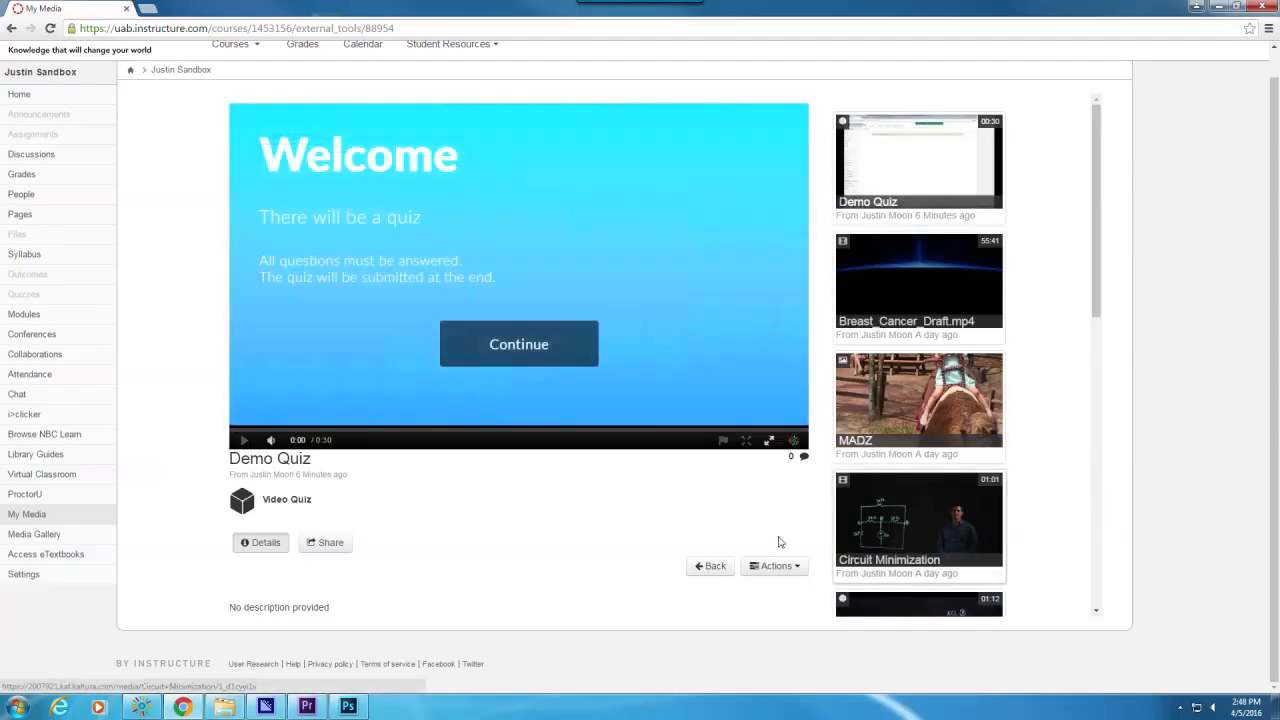
{"action": "left_click", "coordinate": [551, 338]}
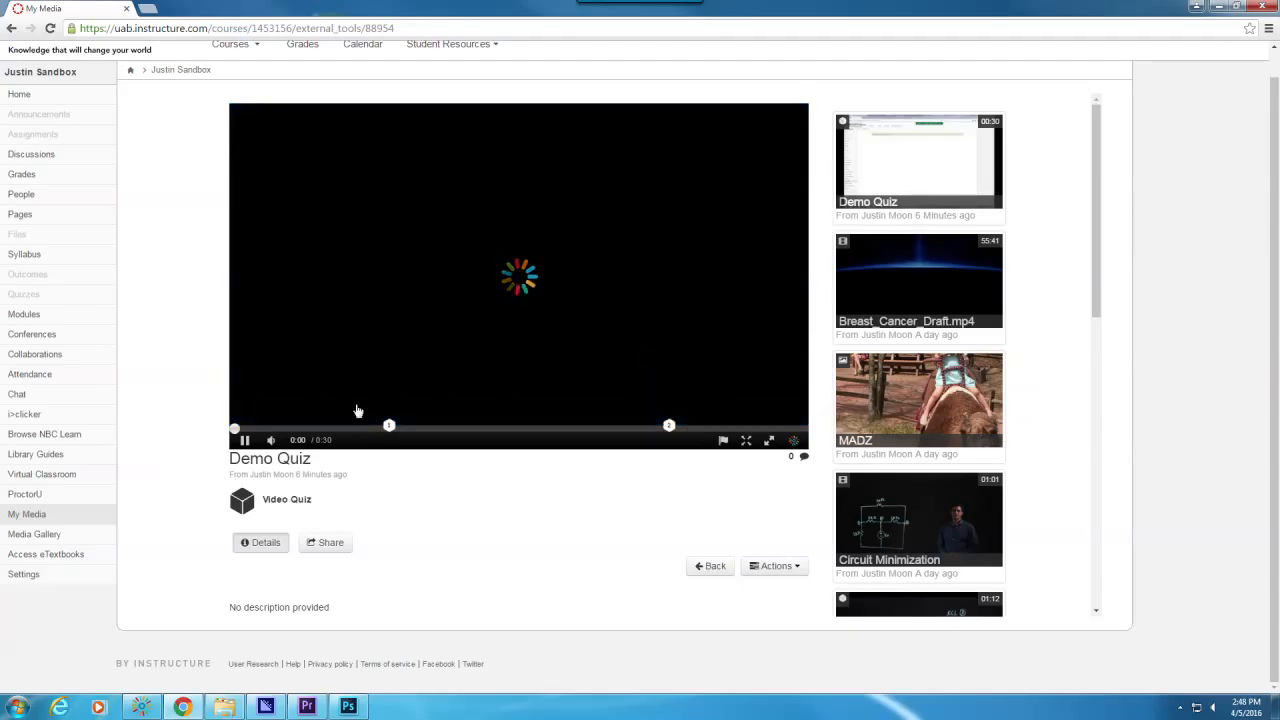
{"action": "left_click", "coordinate": [383, 430]}
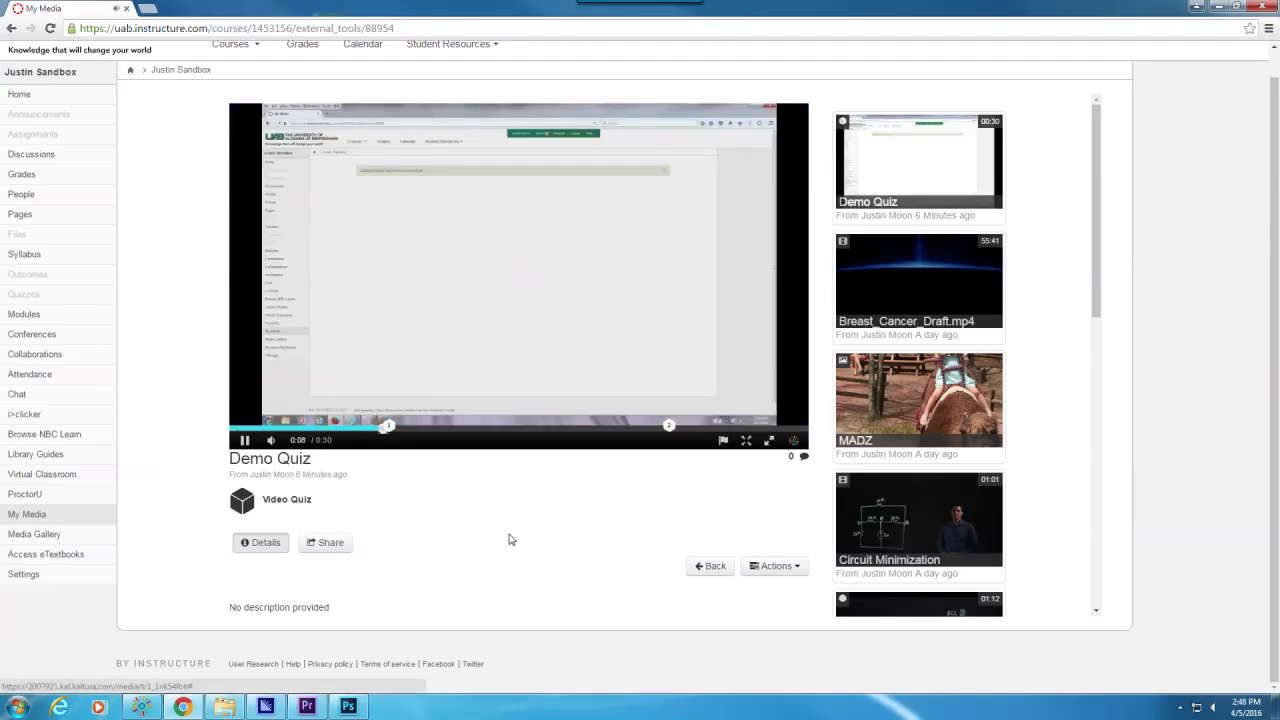
{"action": "left_click", "coordinate": [551, 215]}
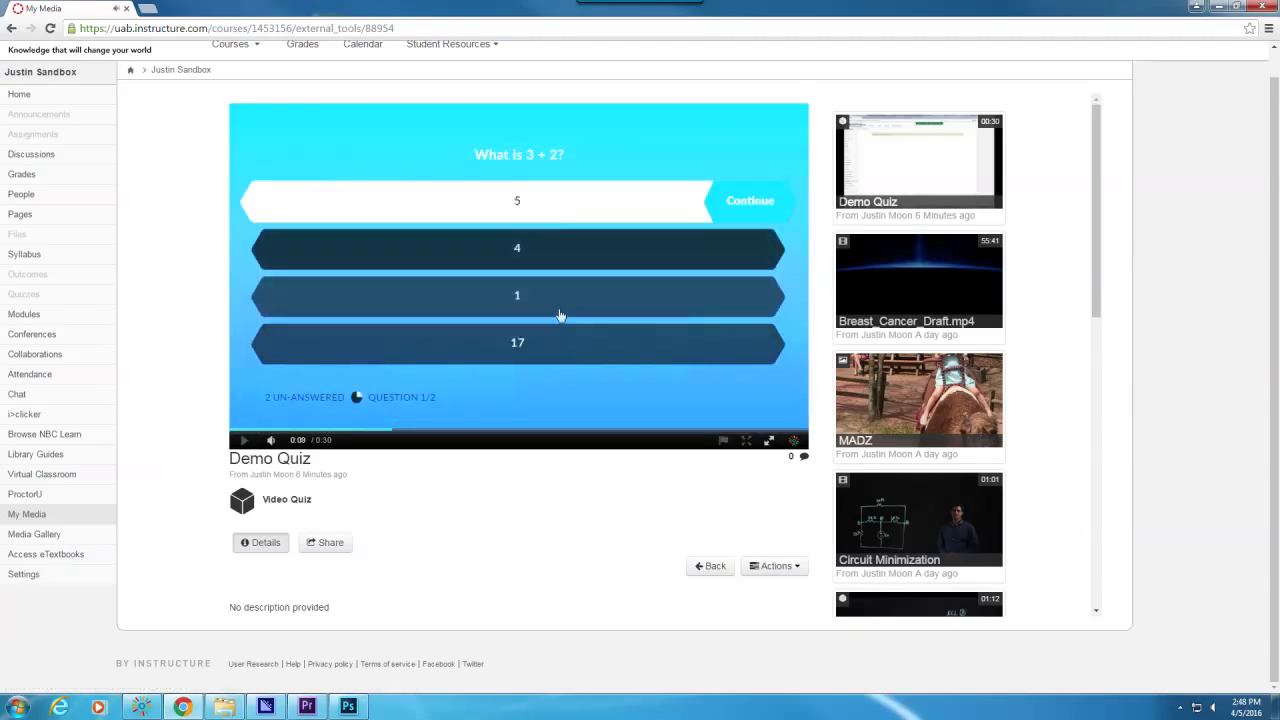
{"action": "left_click", "coordinate": [767, 201]}
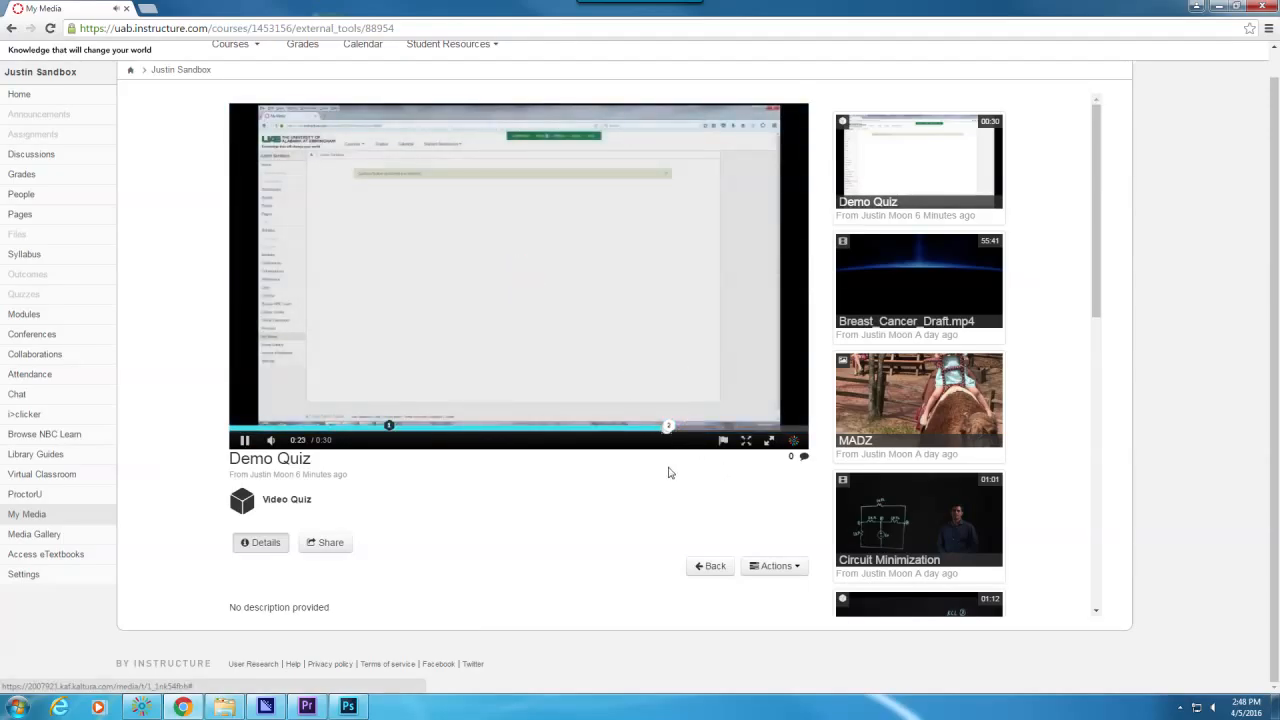
Answer the second question on the media page with Green, then submit and finish the quiz
{"action": "left_click", "coordinate": [605, 425]}
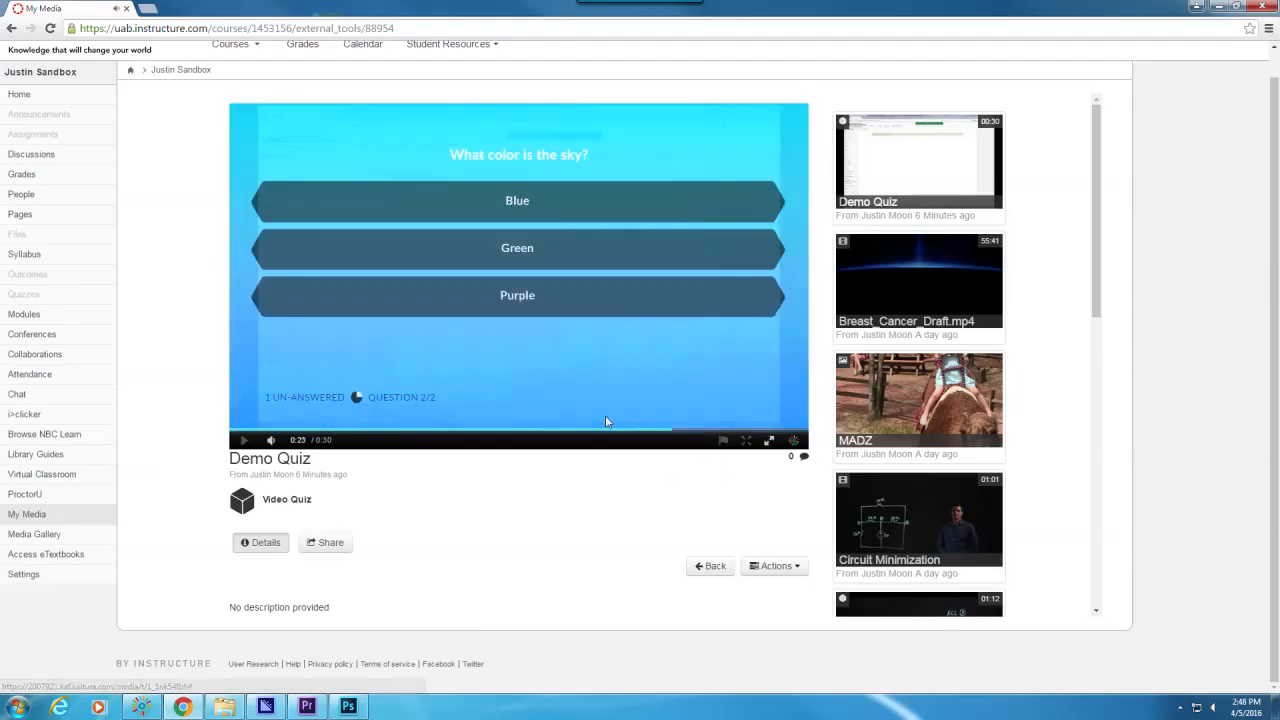
{"action": "left_click", "coordinate": [495, 249]}
{"action": "left_click", "coordinate": [740, 252]}
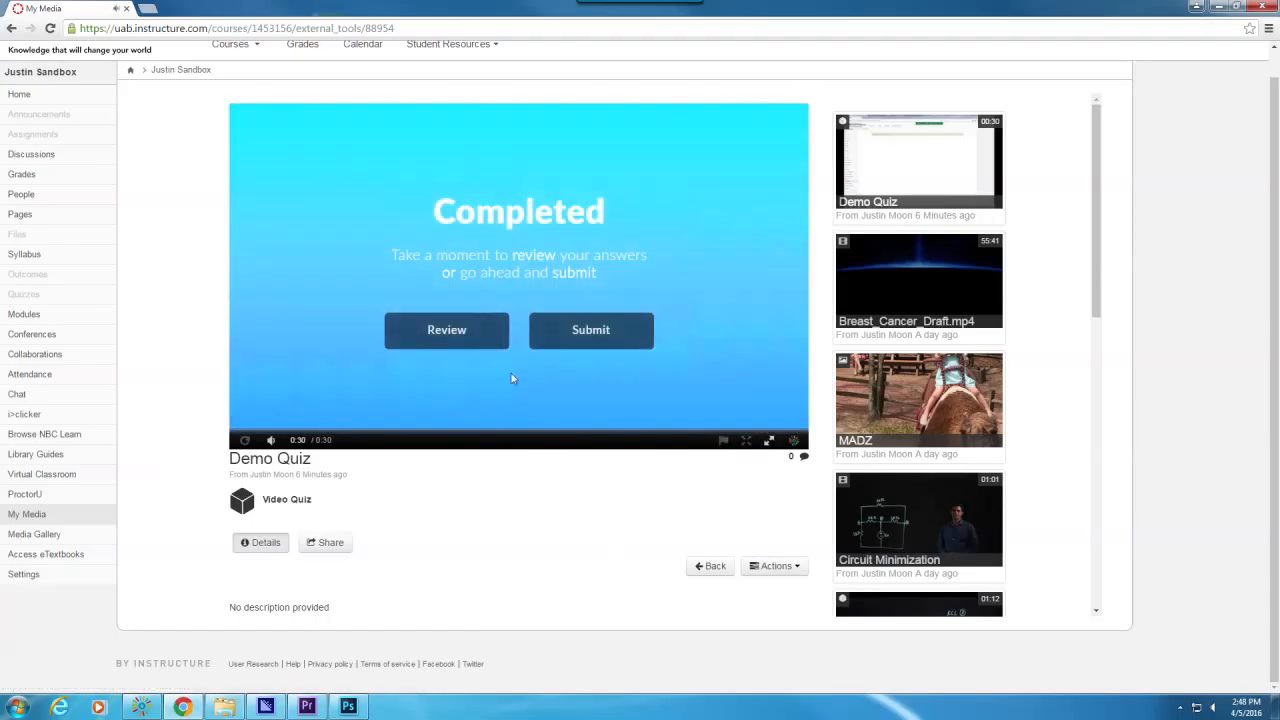
{"action": "left_click", "coordinate": [600, 335]}
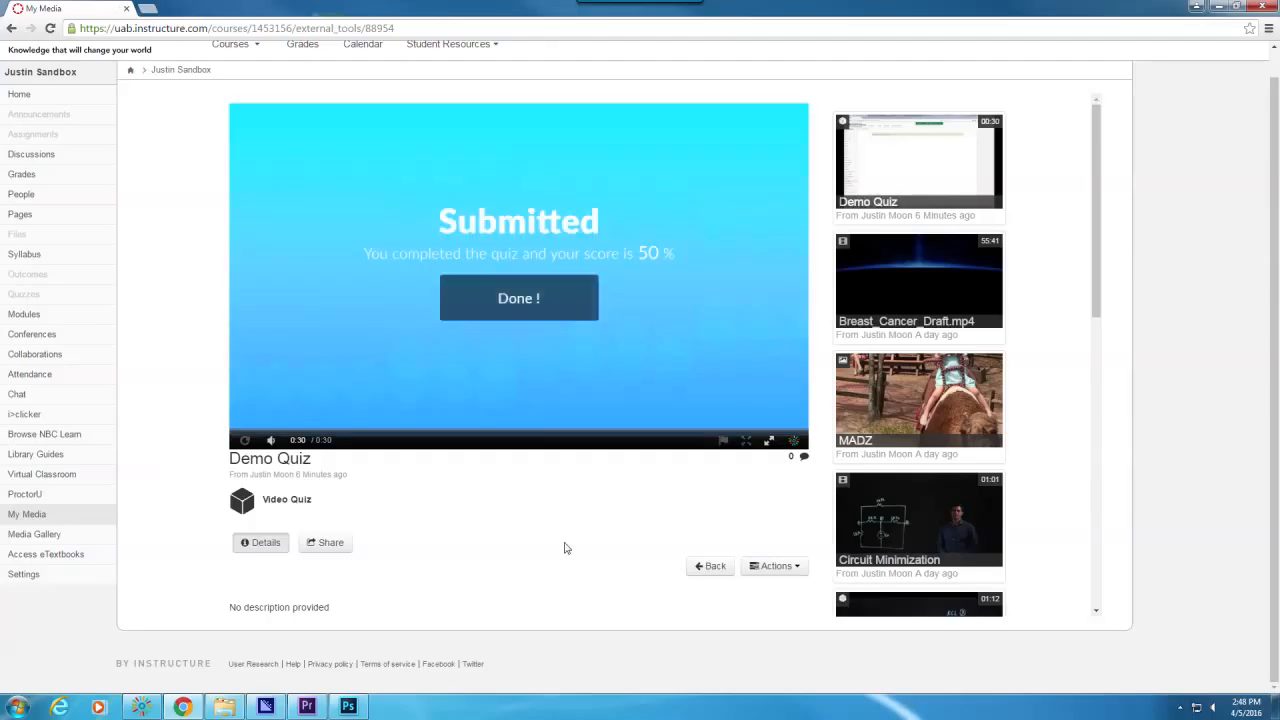
{"action": "left_click", "coordinate": [535, 305]}
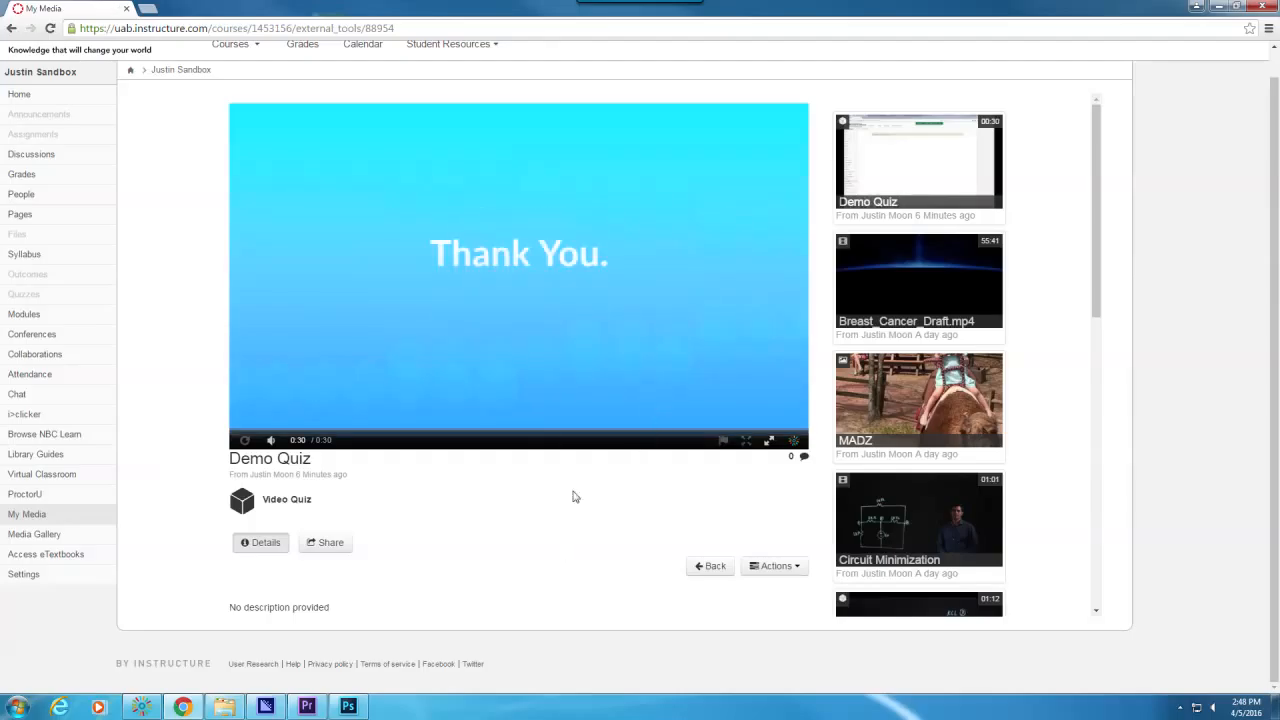
Return to My Media, open Demo Quiz, and display its analytics
{"action": "left_click", "coordinate": [38, 516]}
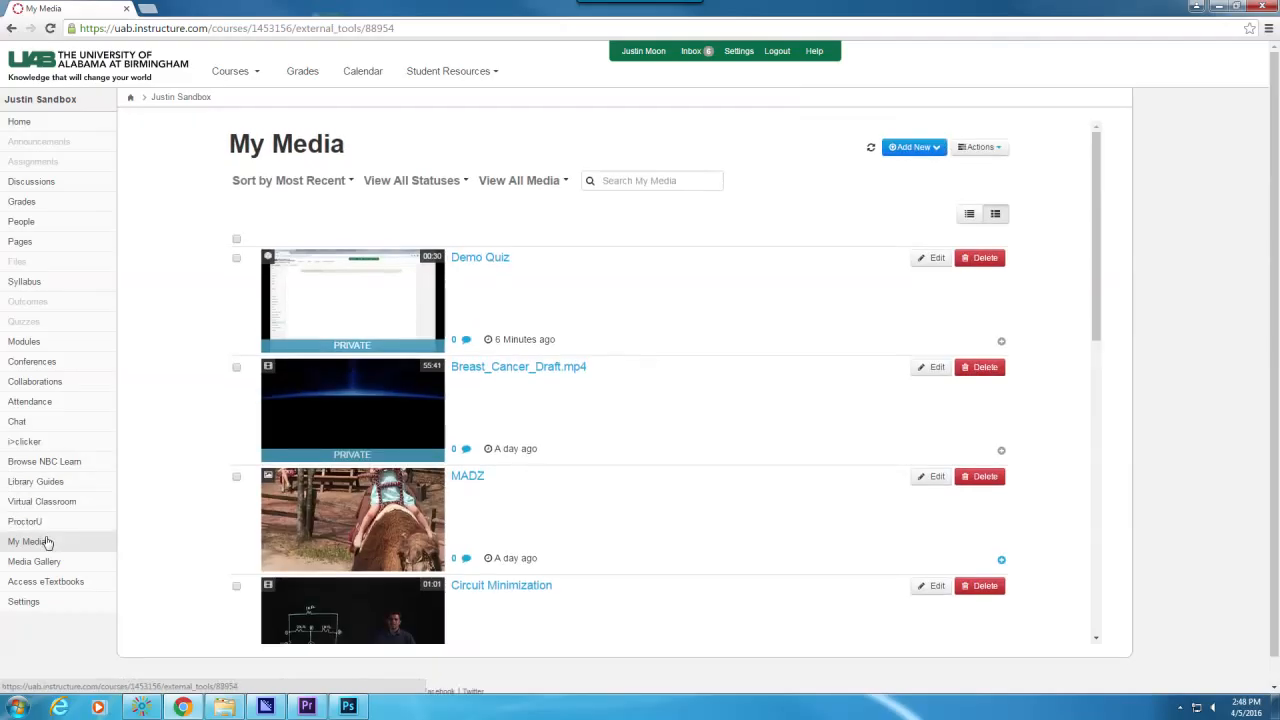
{"action": "scroll", "coordinate": [658, 361], "scroll_direction": "down", "scroll_amount": 2}
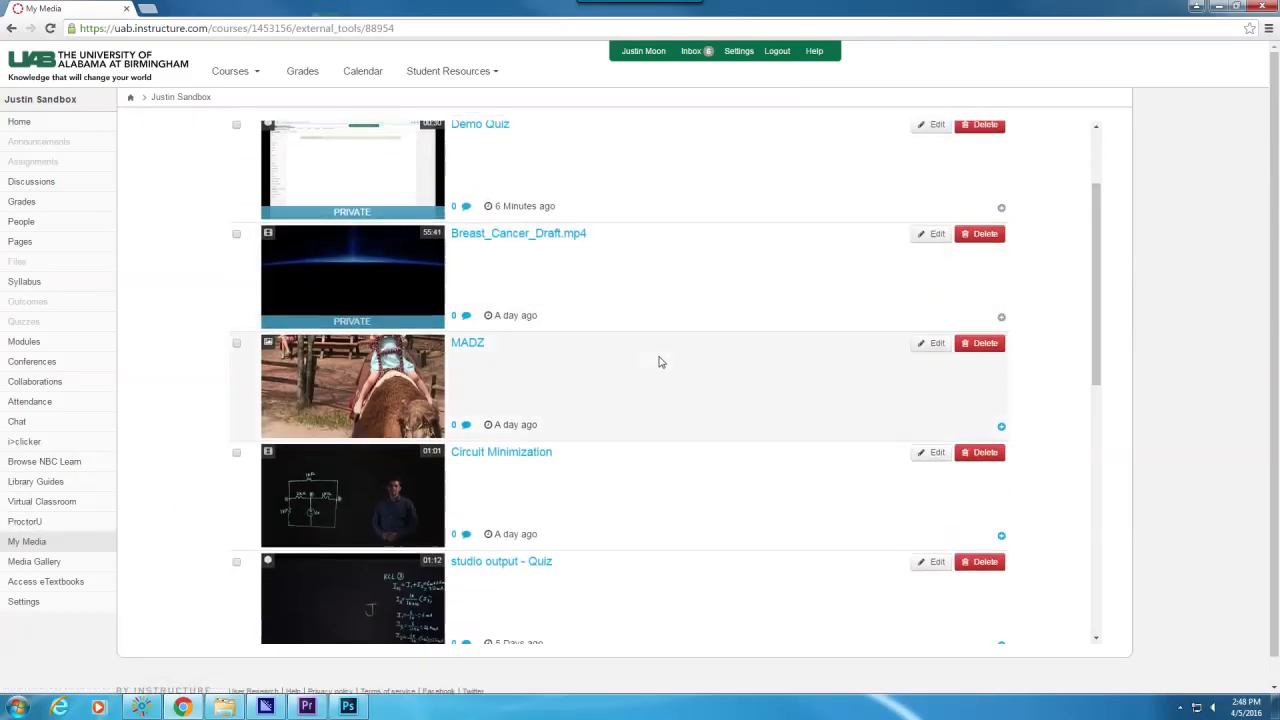
{"action": "scroll", "coordinate": [658, 361], "scroll_direction": "up", "scroll_amount": 1}
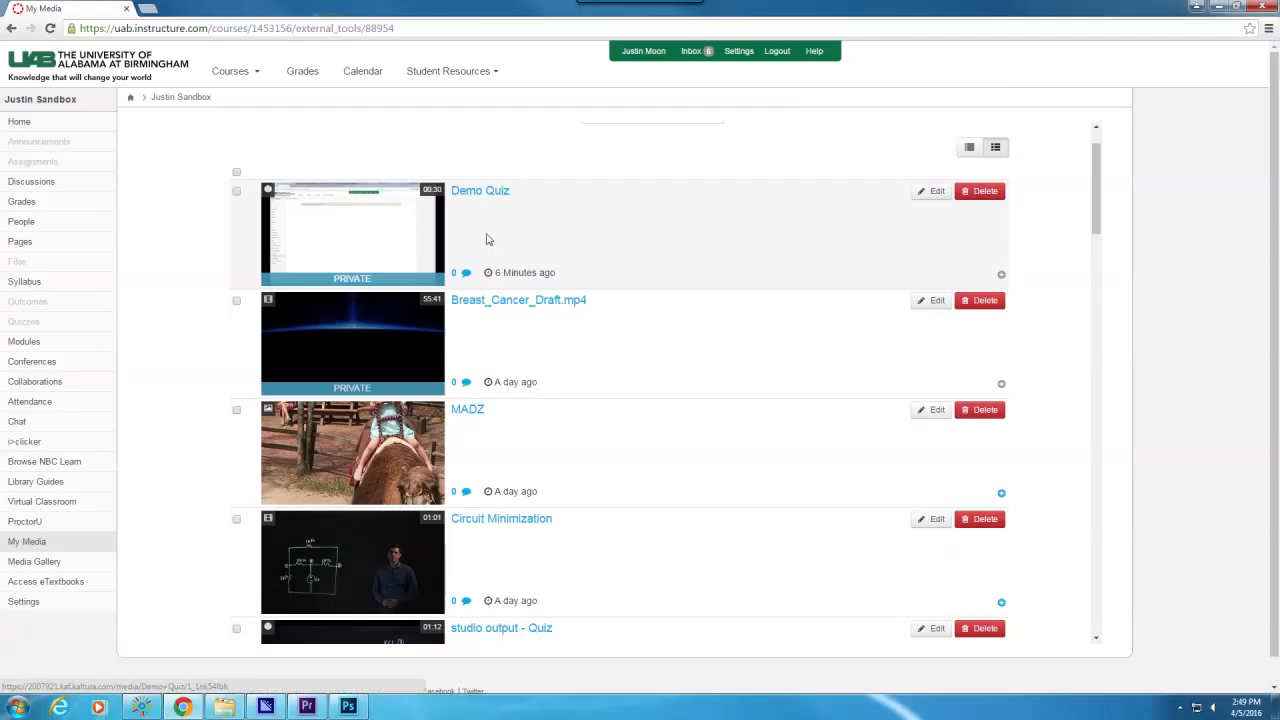
{"action": "left_click", "coordinate": [480, 193]}
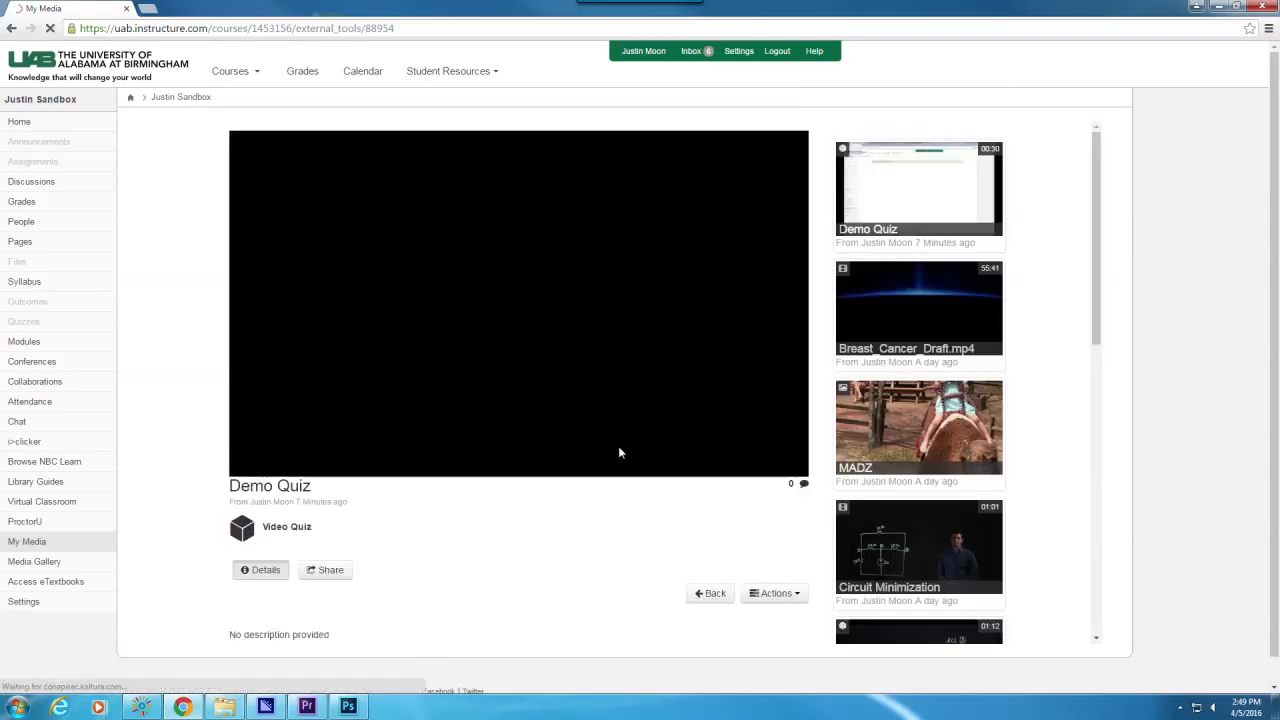
{"action": "scroll", "coordinate": [618, 453], "scroll_direction": "down", "scroll_amount": 3}
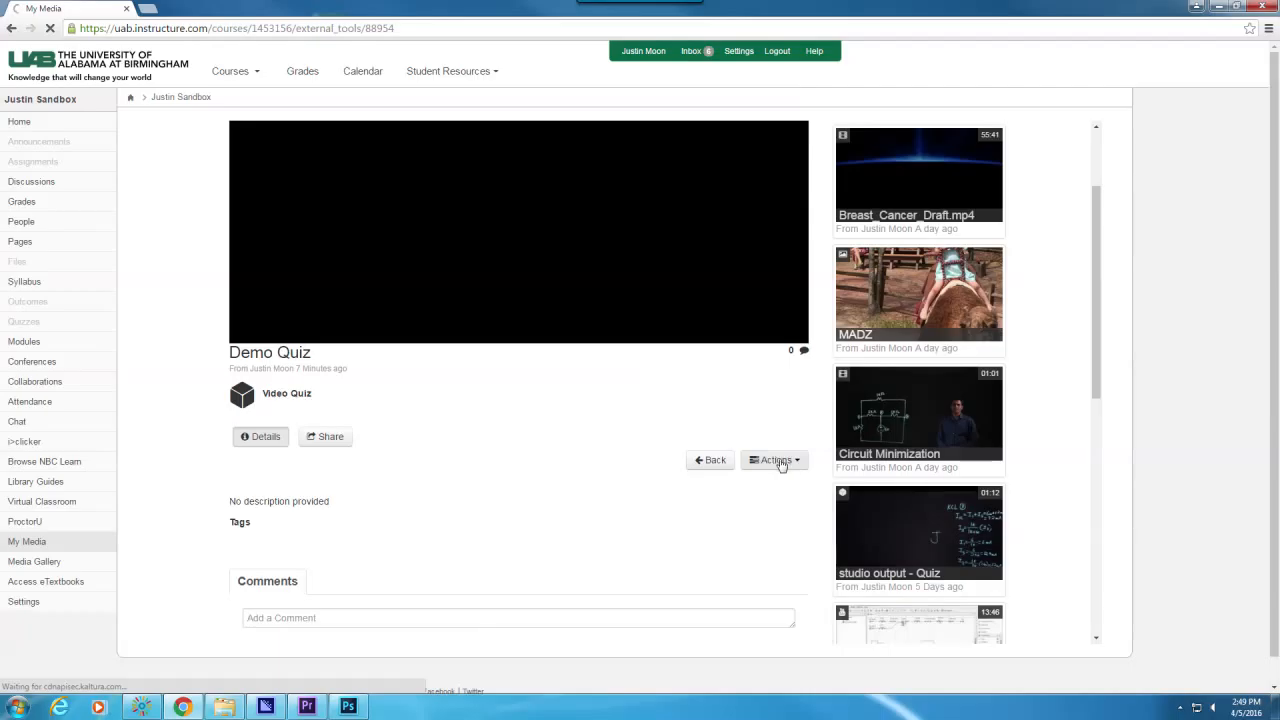
{"action": "left_click", "coordinate": [779, 462]}
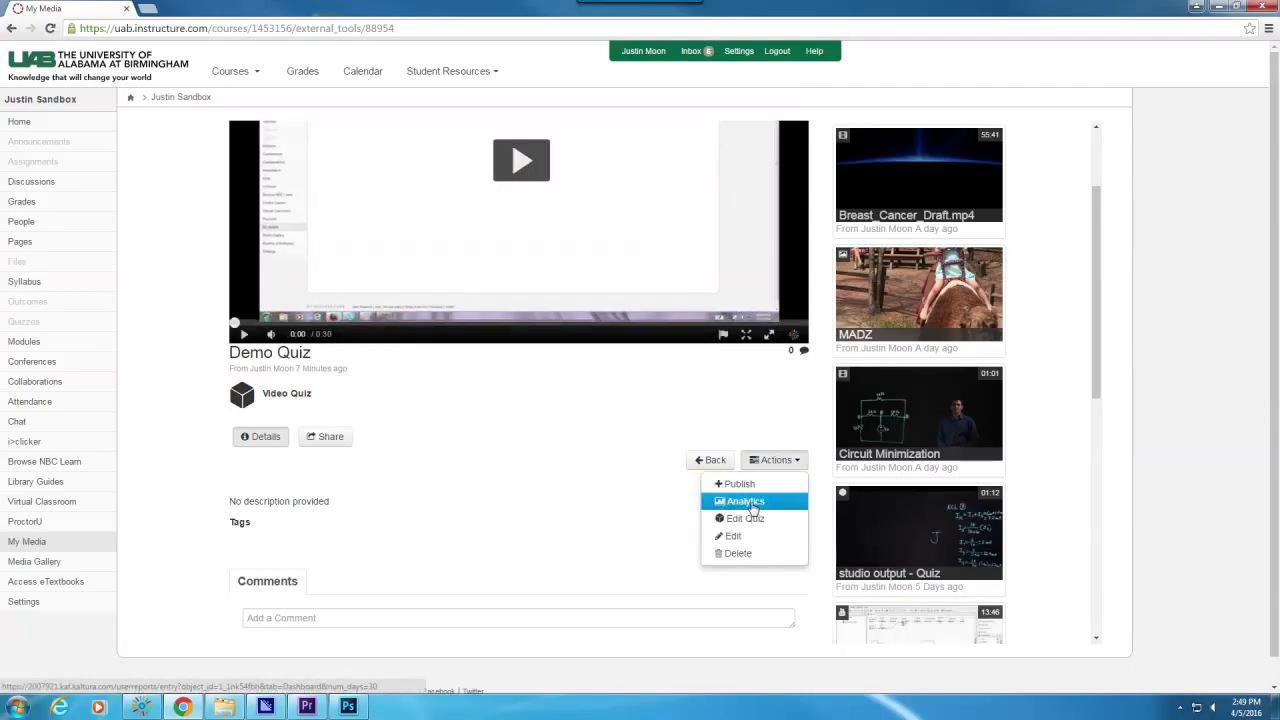
{"action": "left_click", "coordinate": [752, 508]}
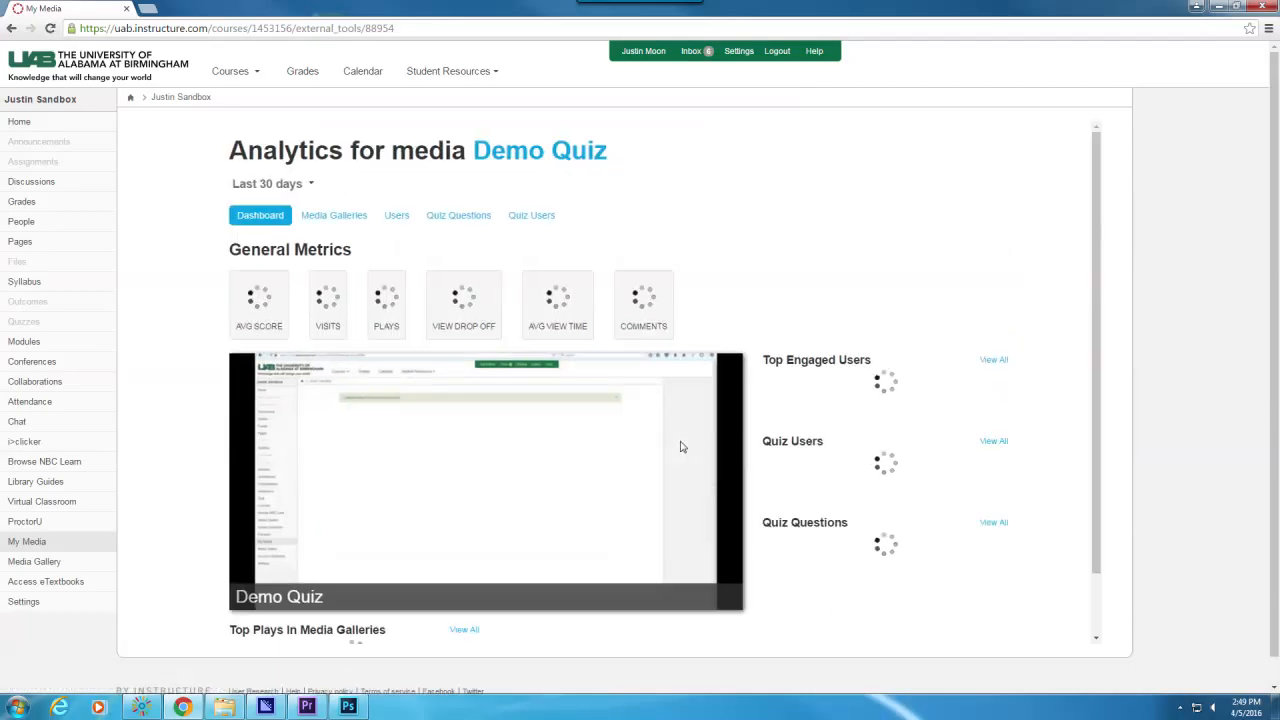
Examine the Quiz Users scores and the Quiz Questions results on the Demo Quiz analytics dashboard
{"action": "scroll", "coordinate": [901, 244], "scroll_direction": "down", "scroll_amount": 1}
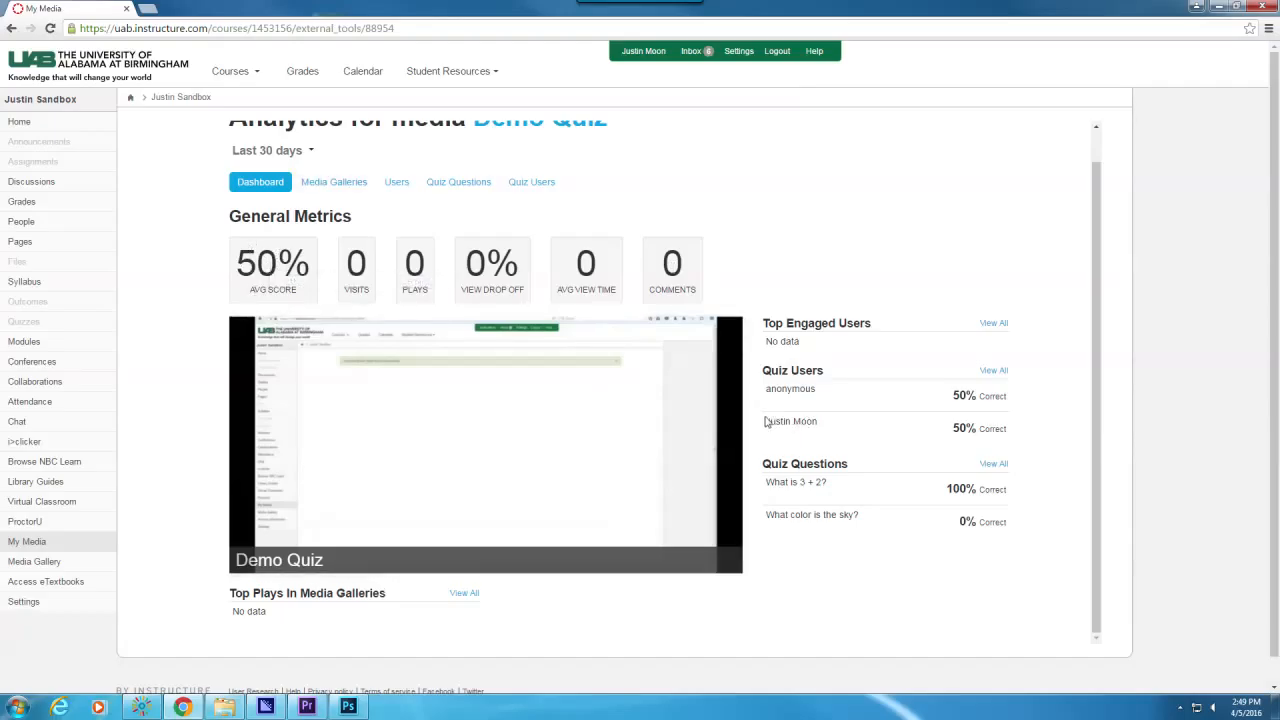
{"action": "left_click_drag", "start_coordinate": [765, 421], "coordinate": [1053, 446]}
{"action": "left_click", "coordinate": [1053, 446]}
{"action": "left_click_drag", "start_coordinate": [768, 482], "coordinate": [1020, 568]}
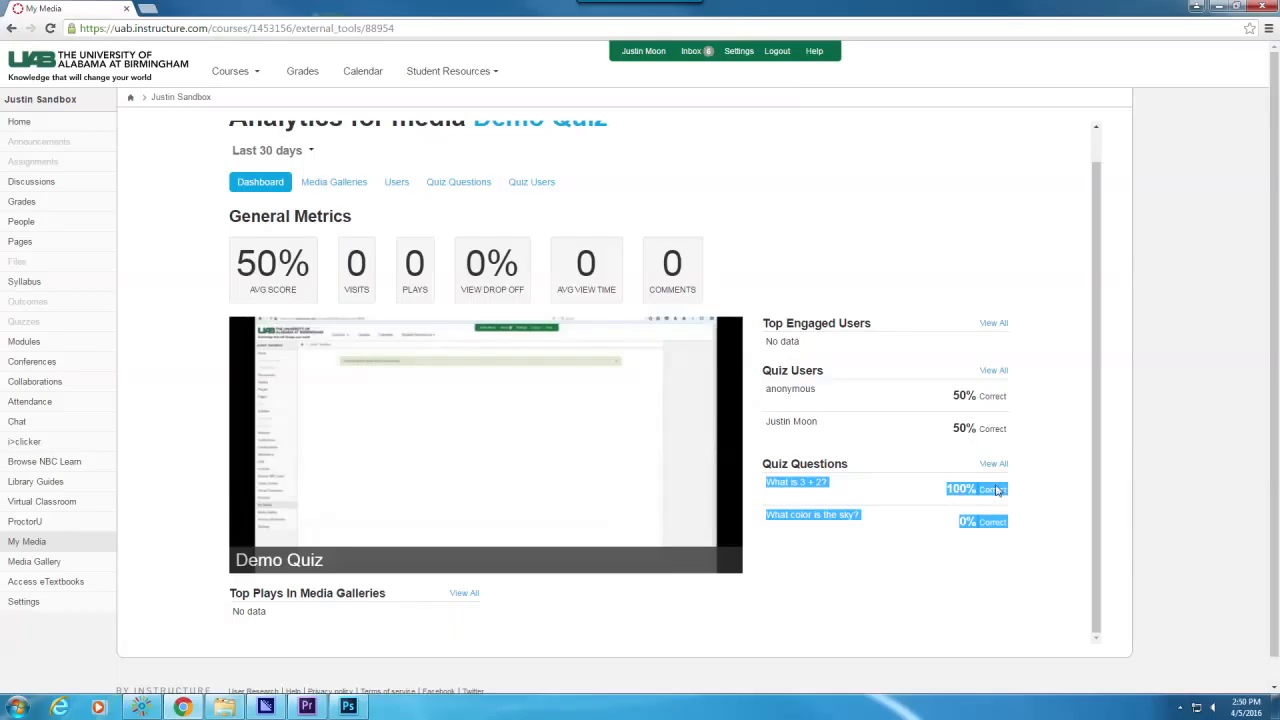
{"action": "left_click", "coordinate": [889, 562]}
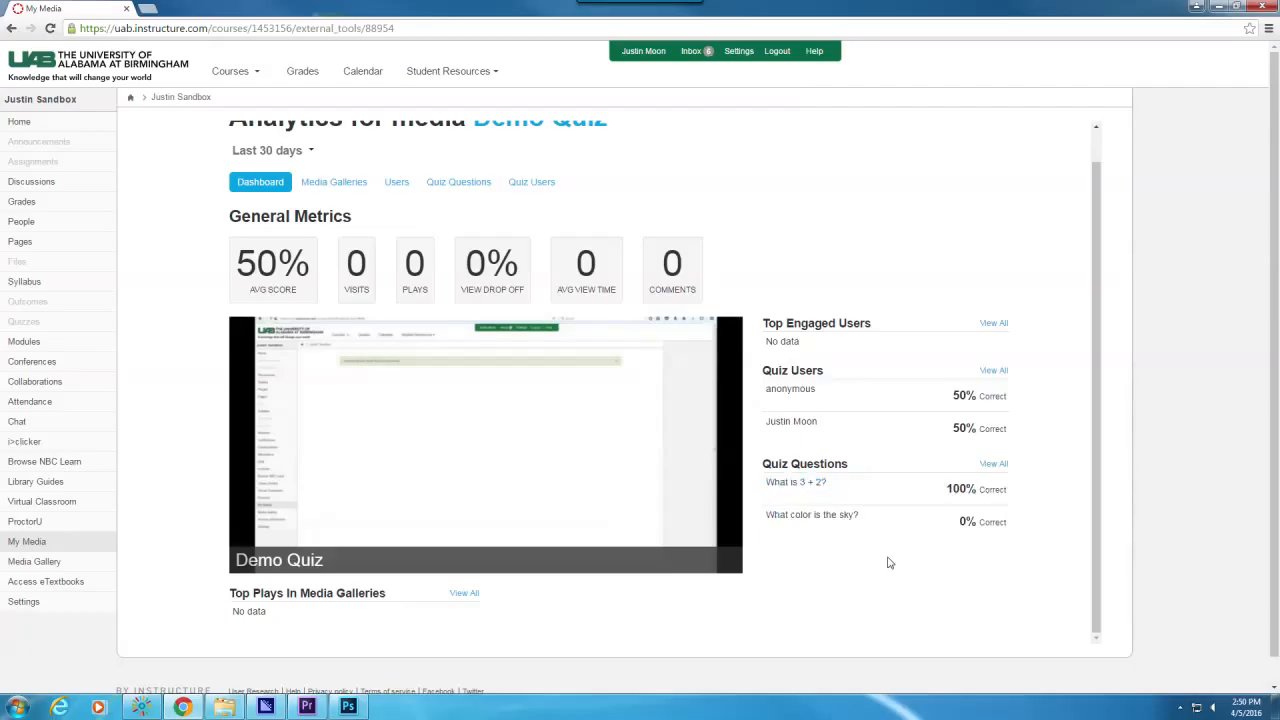